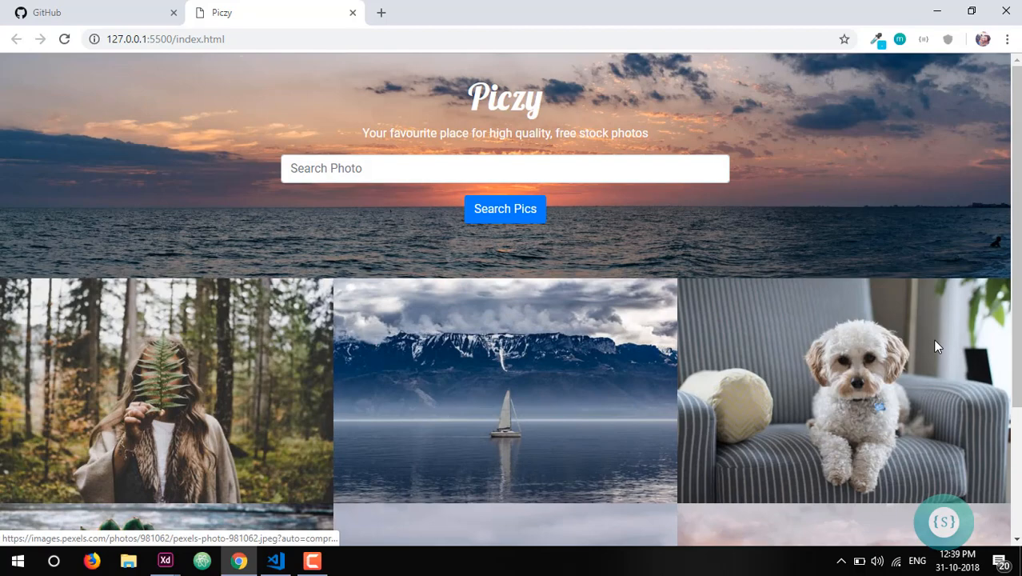
# - Open the enlarged preview of the dog photo on the Piczy page and close it
pyautogui.click(910, 359)
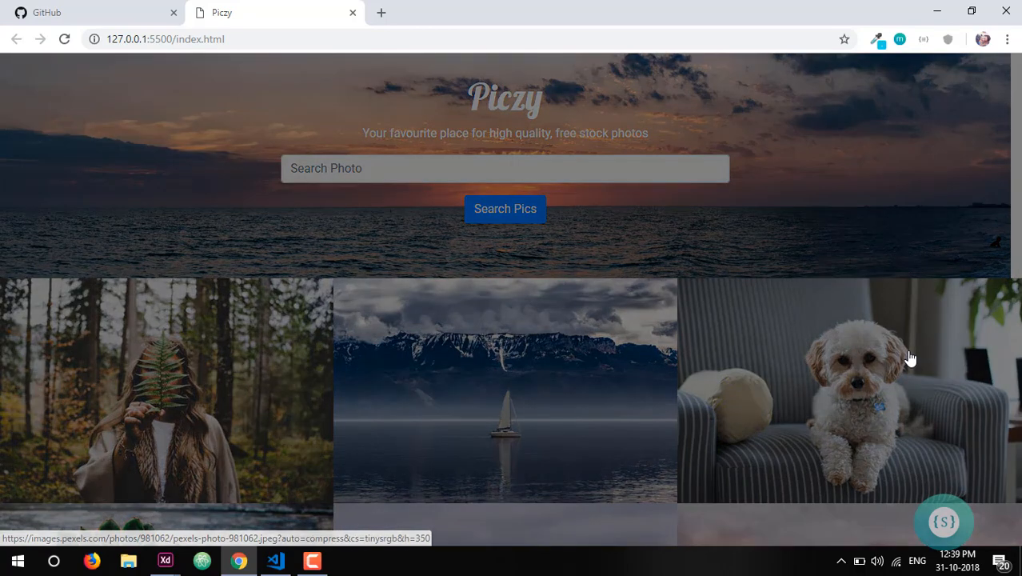
pyautogui.click(879, 338)
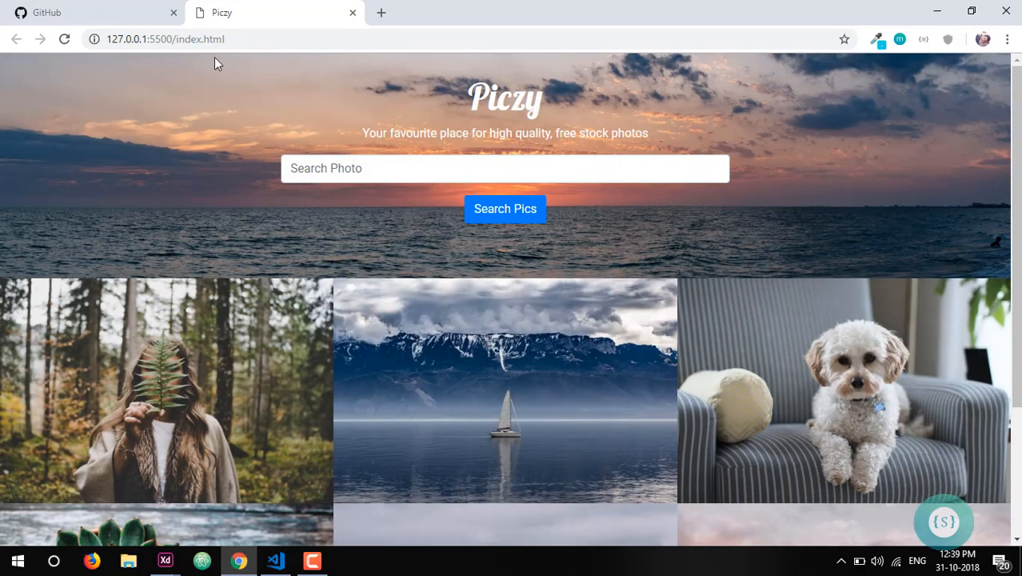
# - Switch to GitHub and start a new repository with the name newProject
pyautogui.click(56, 8)
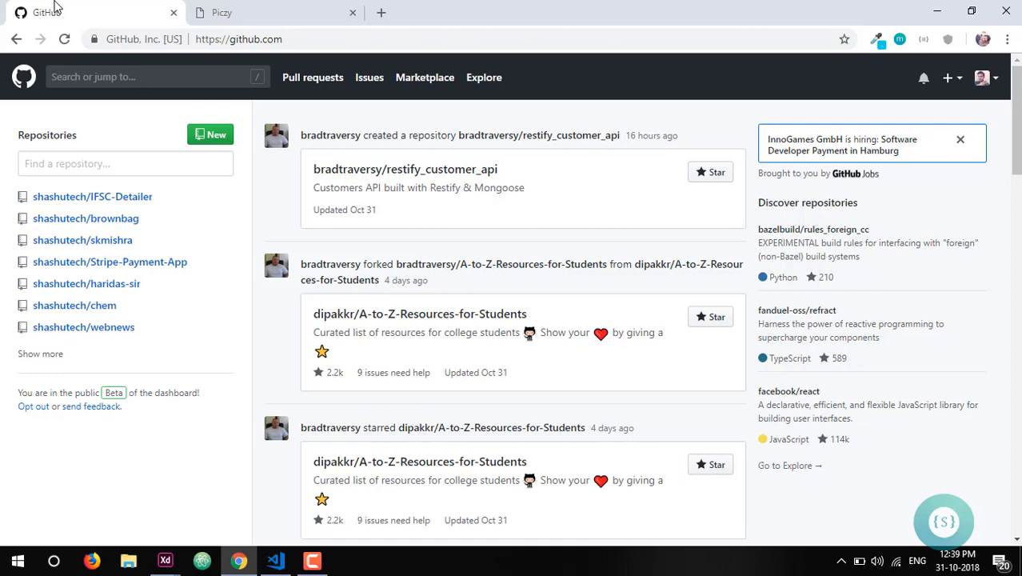
pyautogui.click(201, 141)
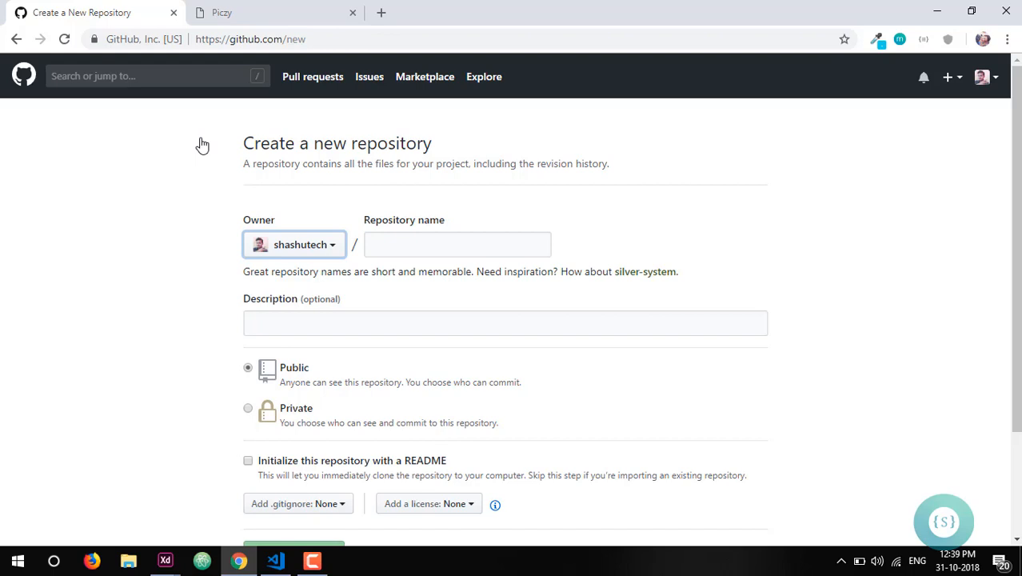
pyautogui.click(473, 249)
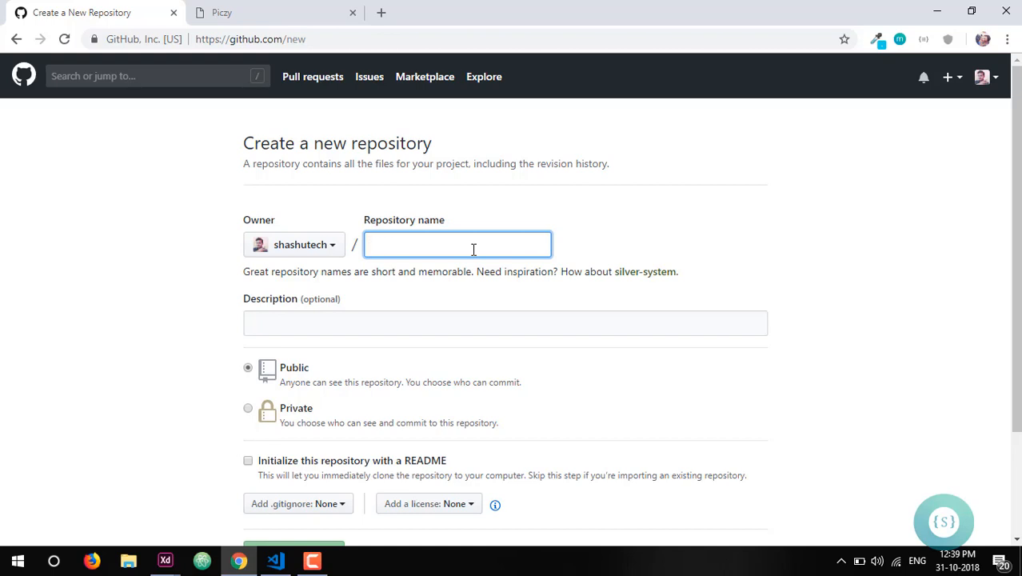
pyautogui.write('newP')
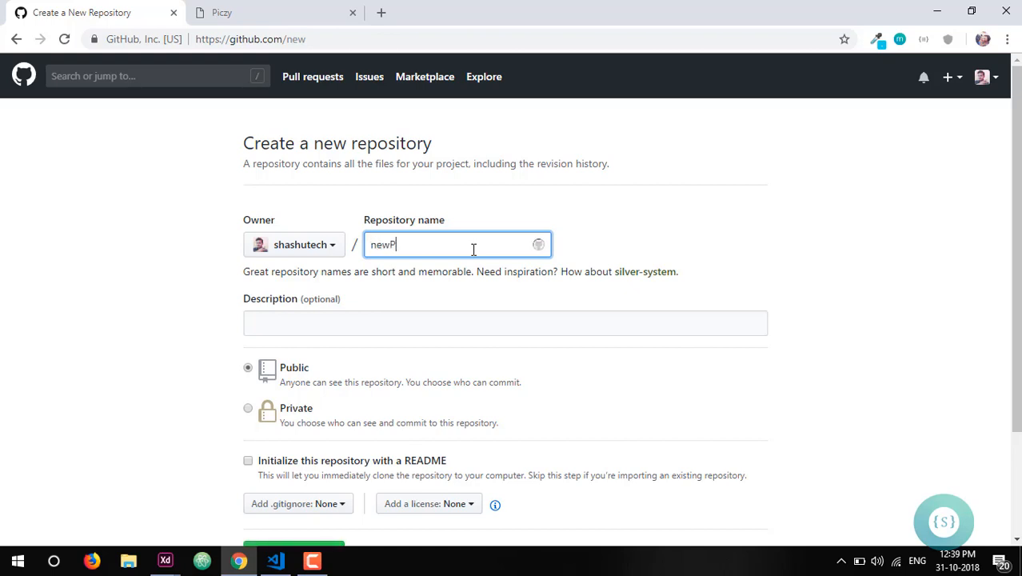
pyautogui.write('rojext')
pyautogui.press('BackSpace')
pyautogui.press('BackSpace')
pyautogui.write('ct')
# - Set the repository to be initialized with a README and create it as public
pyautogui.scroll(-2, 408, 333)
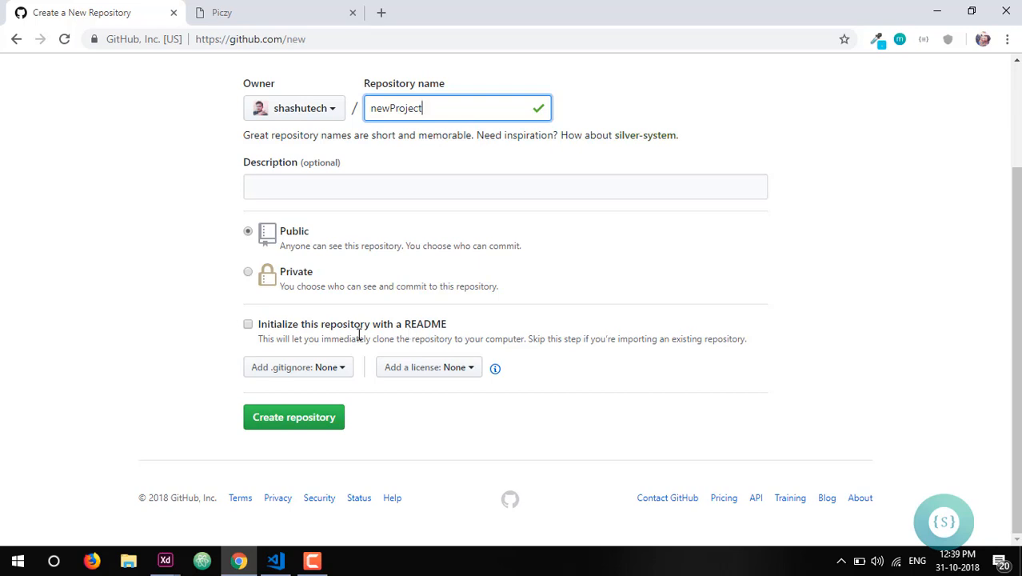
pyautogui.click(248, 325)
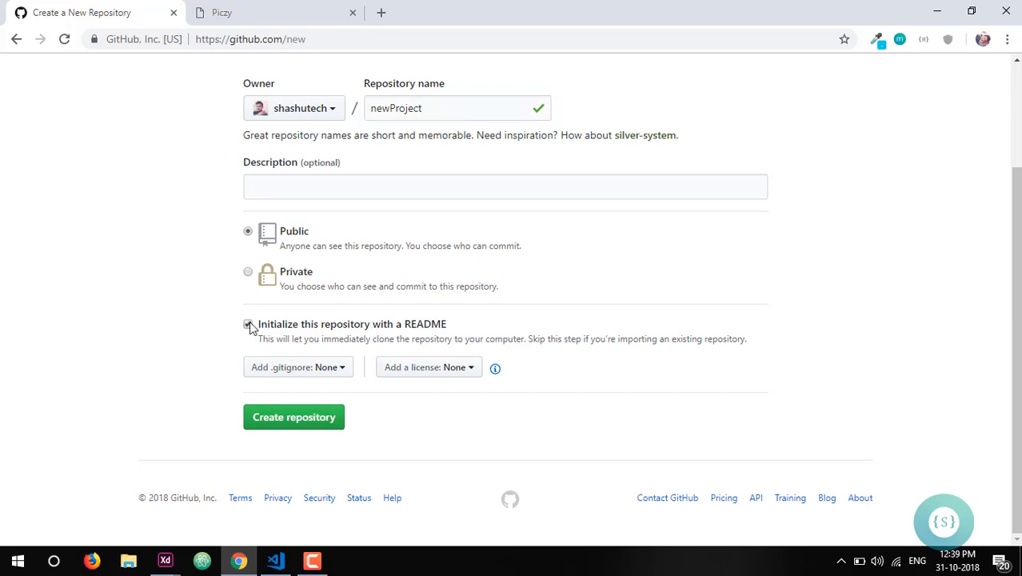
pyautogui.click(285, 421)
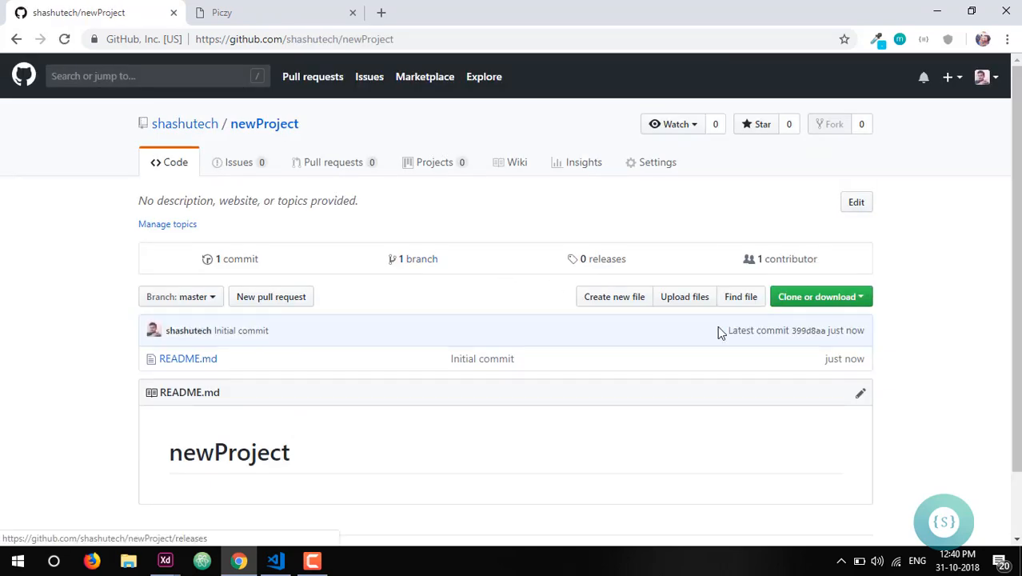
# - View the file upload page of the newProject repository and go to the owner's profile page
pyautogui.click(689, 298)
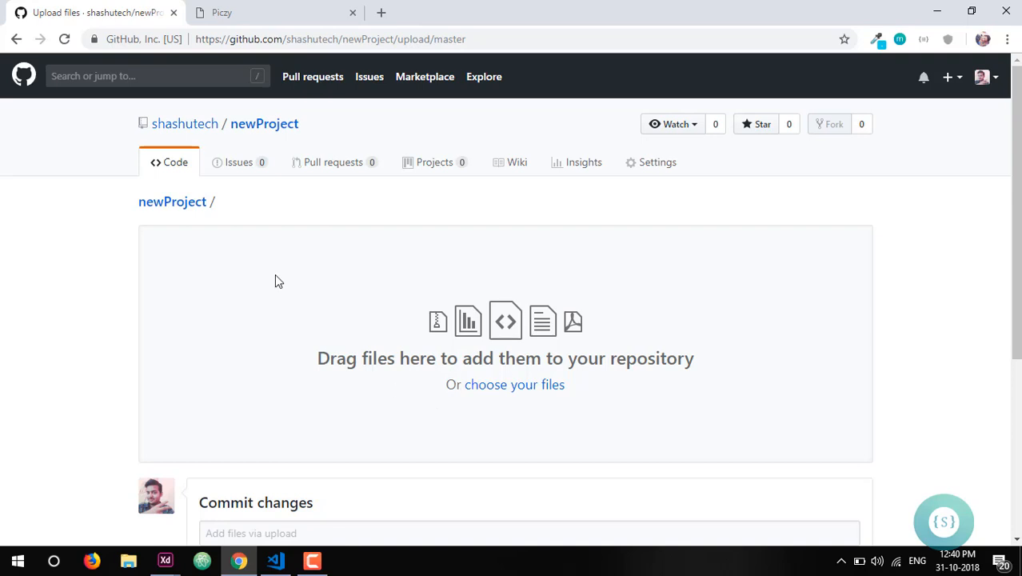
pyautogui.click(192, 130)
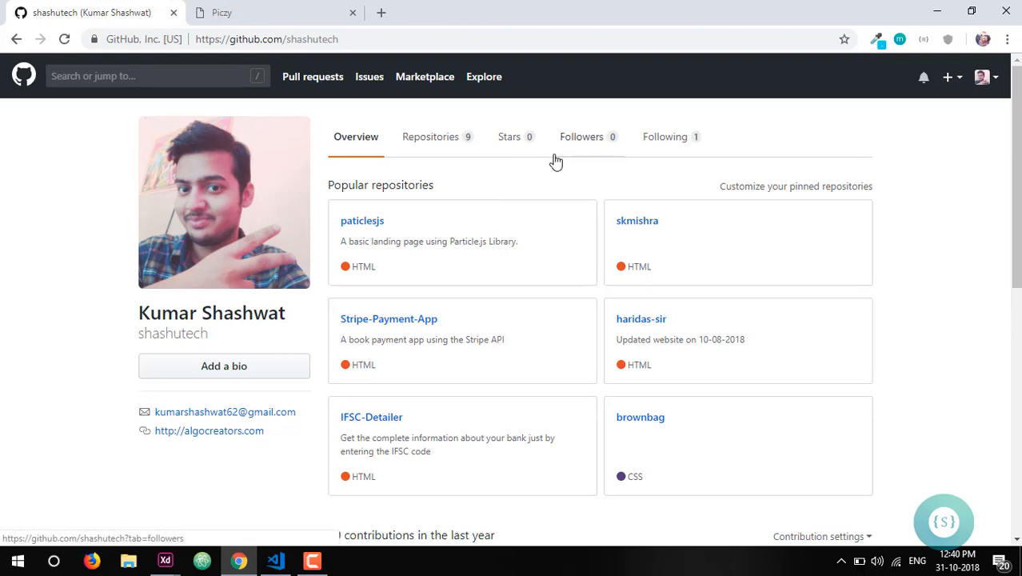
# - Create a public repository named piczy with the description "Free Stock Pics Website" and no README
pyautogui.click(951, 77)
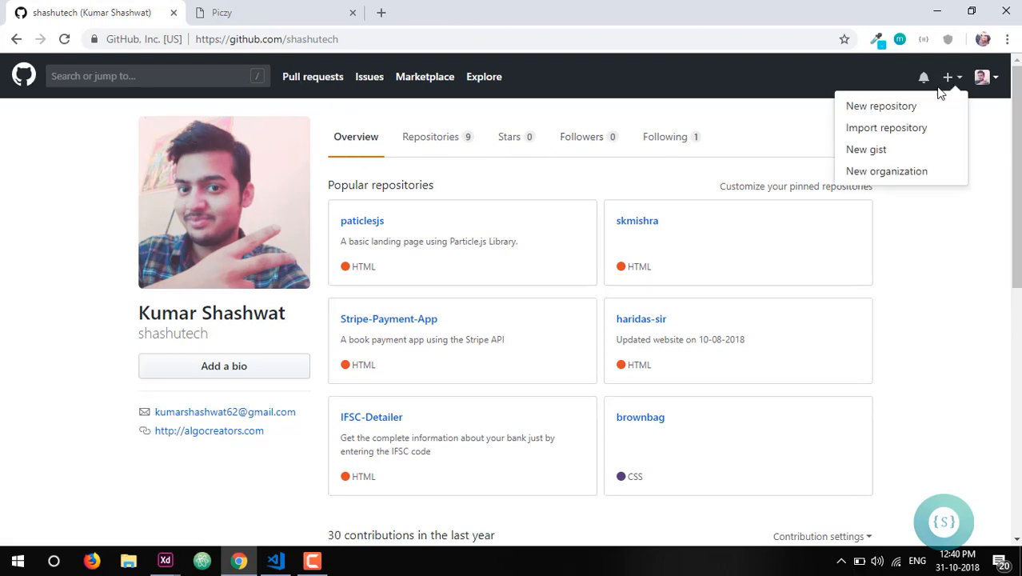
pyautogui.click(920, 111)
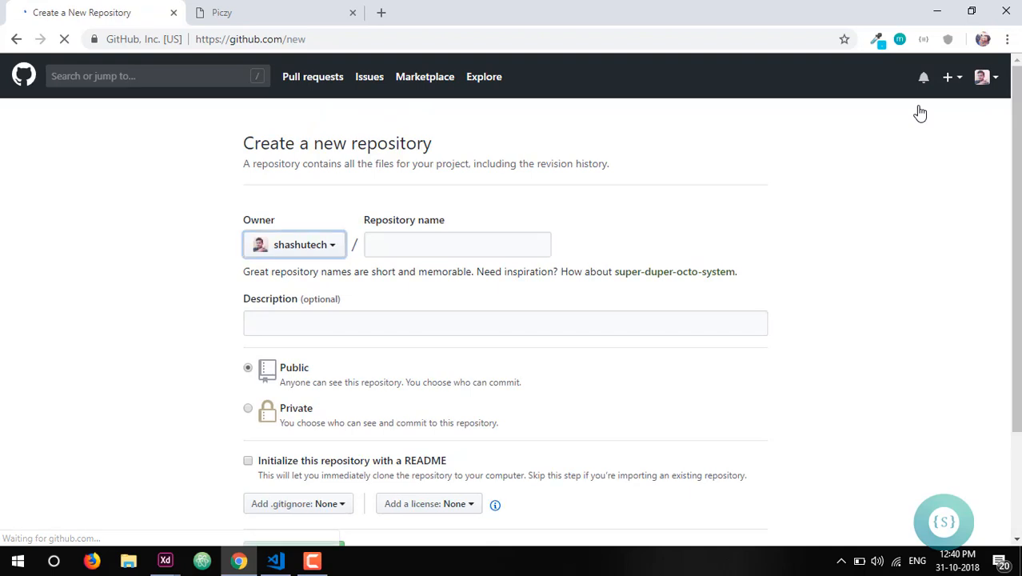
pyautogui.click(462, 247)
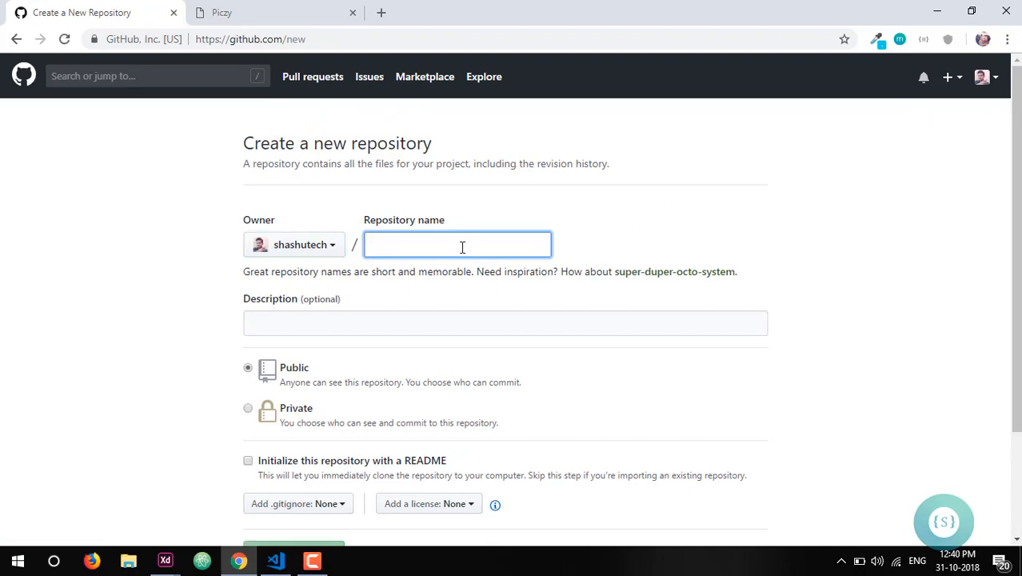
pyautogui.write('pi')
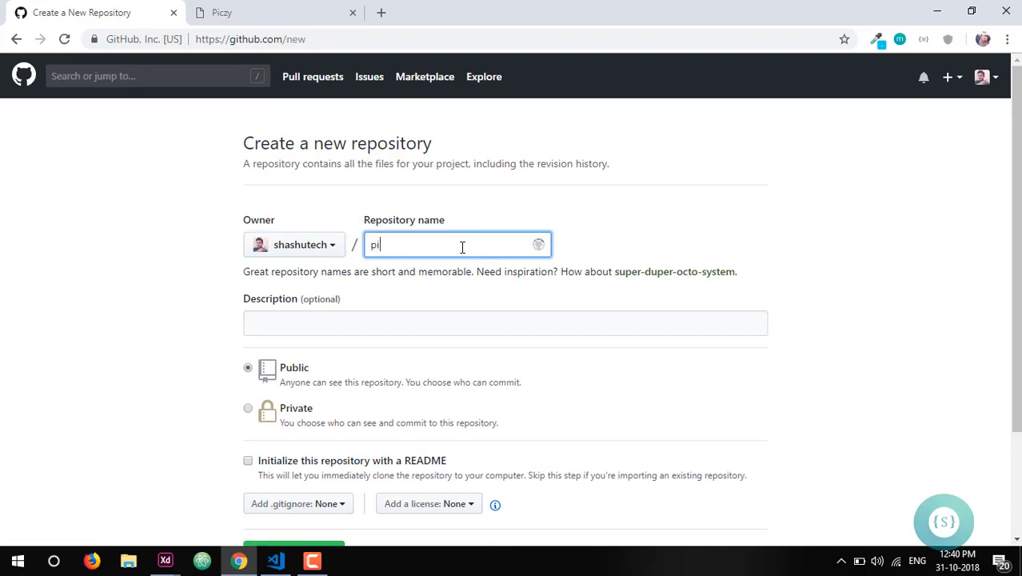
pyautogui.write('czy')
pyautogui.press('Tab')
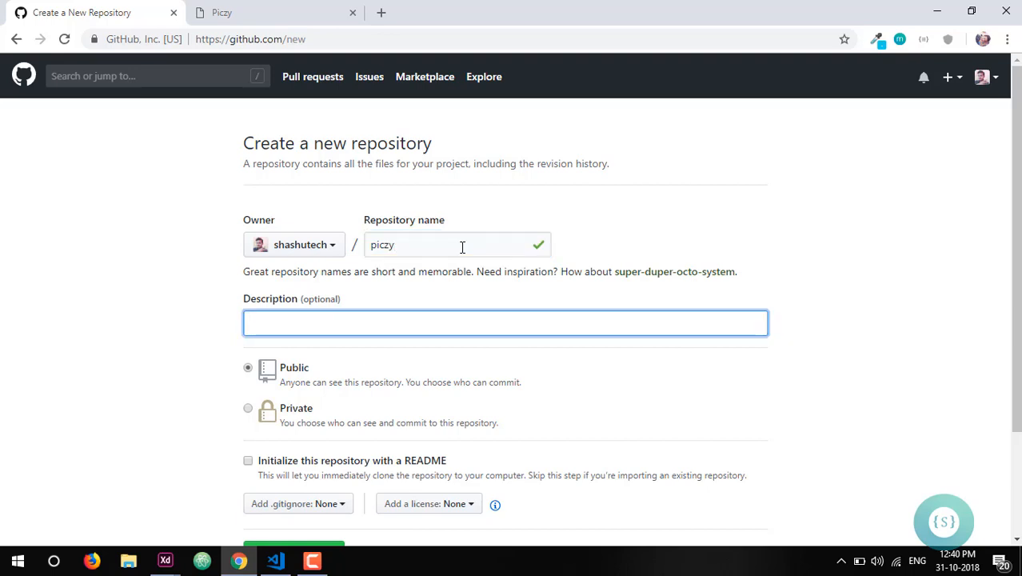
pyautogui.write('Free Stock Pics Website')
pyautogui.scroll(-2, 387, 366)
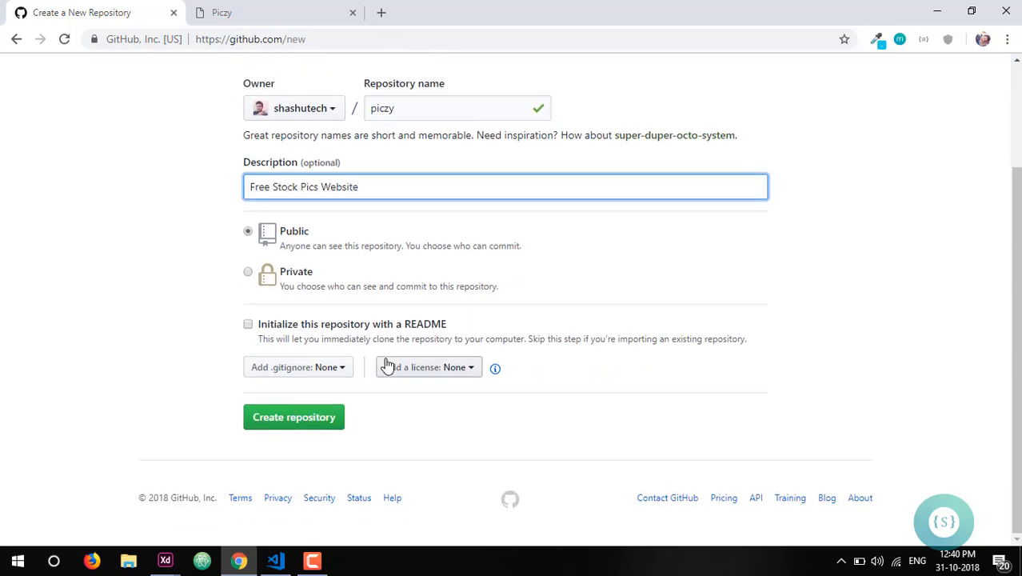
pyautogui.click(301, 423)
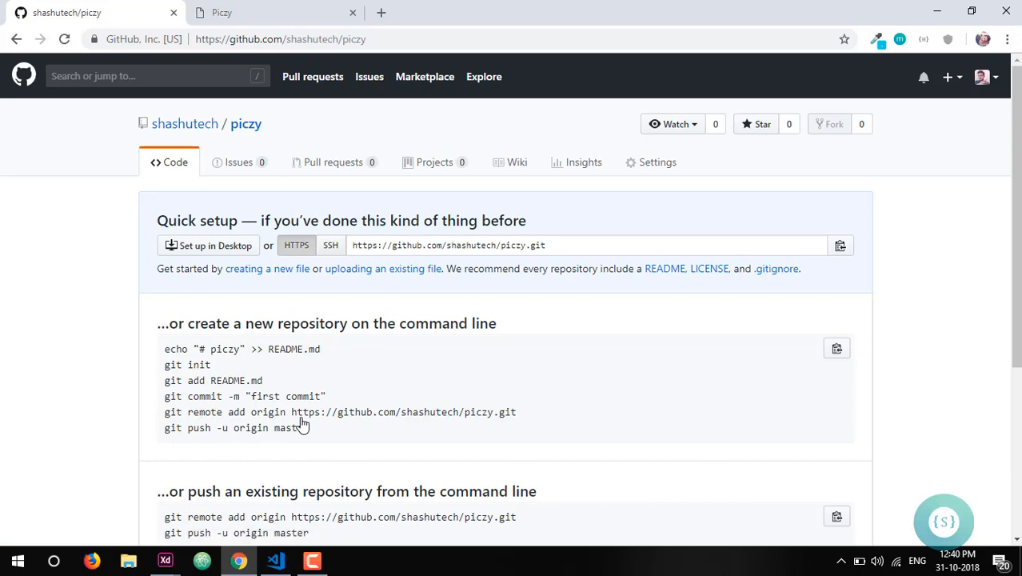
# - Switch to Visual Studio Code and run git init in a terminal in the Piczy project folder
pyautogui.scroll(-1, 301, 426)
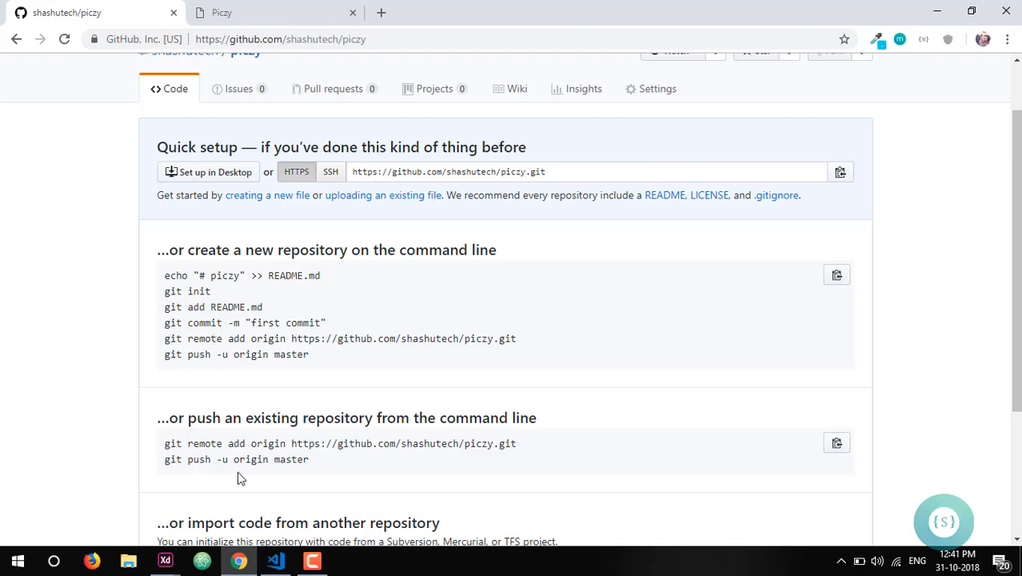
pyautogui.click(281, 565)
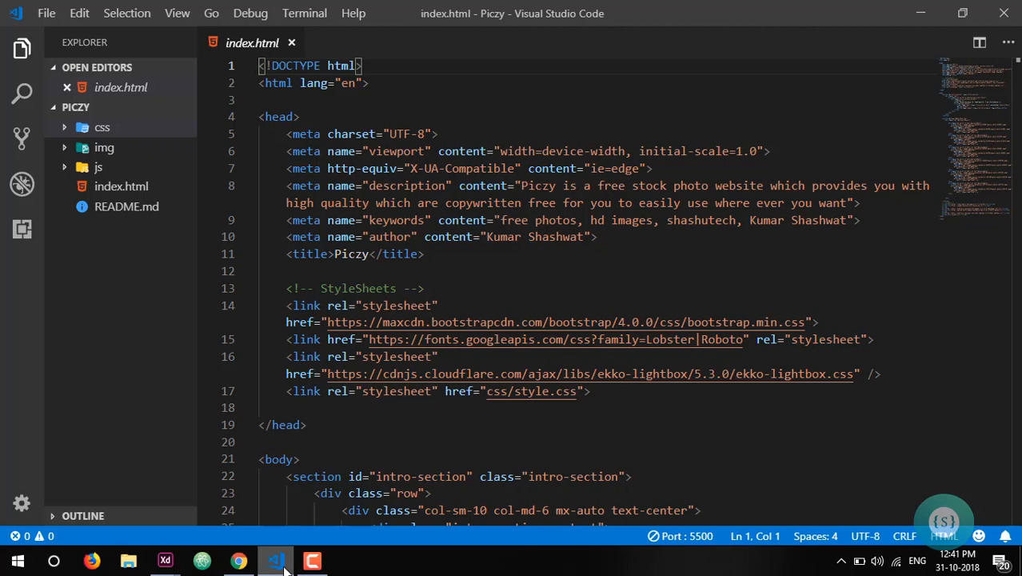
pyautogui.hotkey('ctrl', '`')
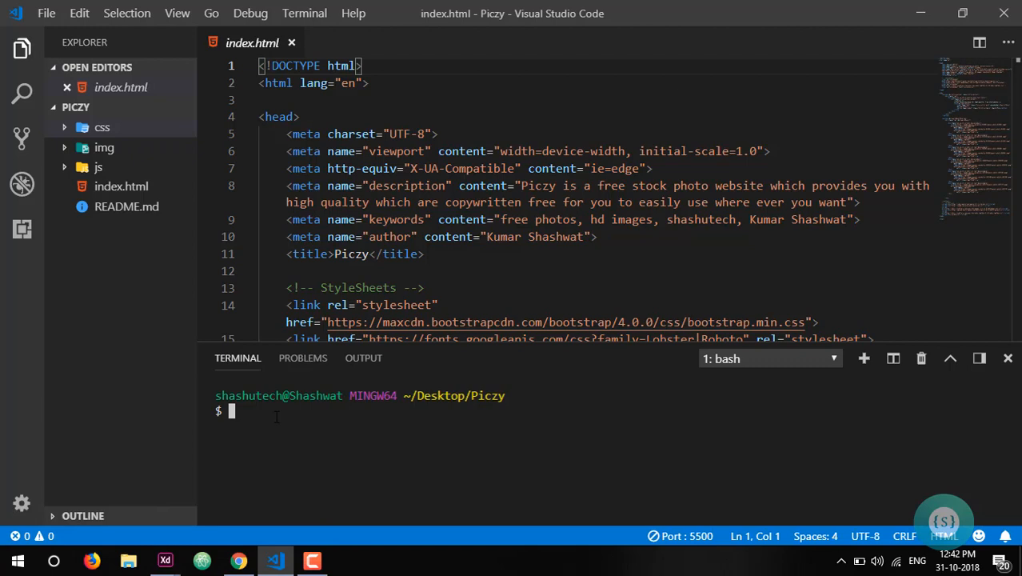
pyautogui.write('git init')
pyautogui.press('Return')
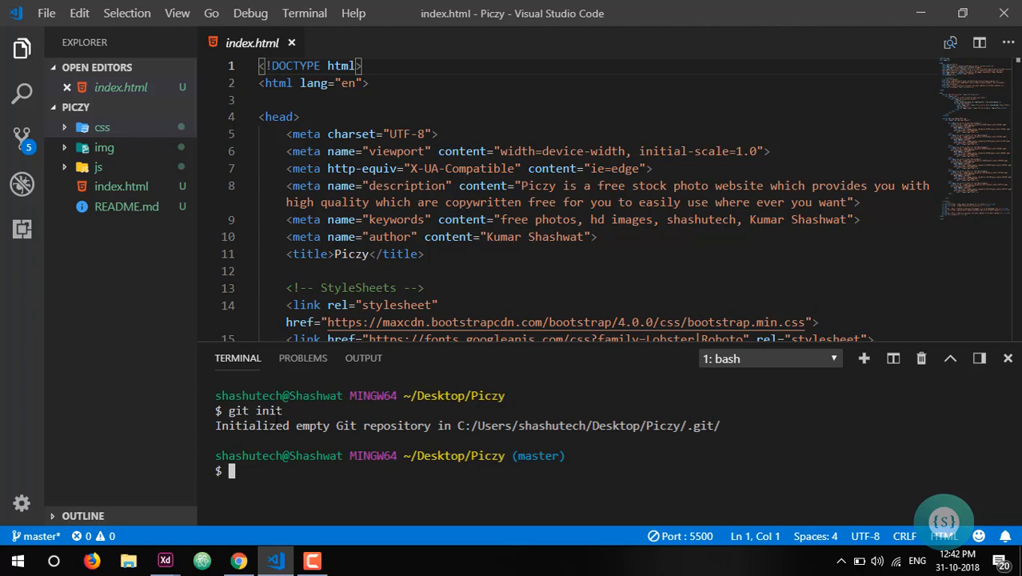
# - Stage all project files with git add
pyautogui.write('git add .')
pyautogui.press('Return')
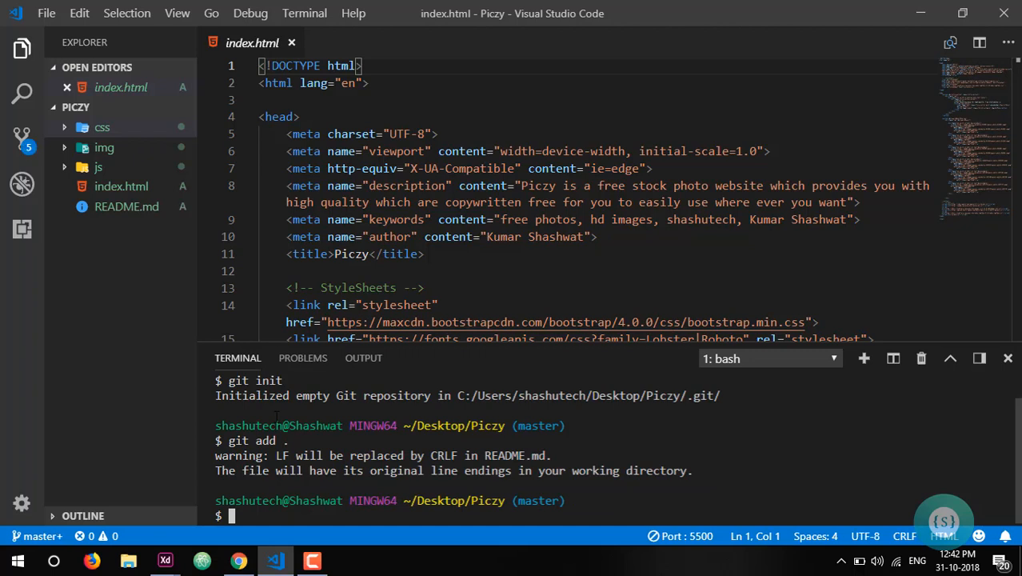
# - Commit the staged files with the message "first commit"
pyautogui.write('git commit -')
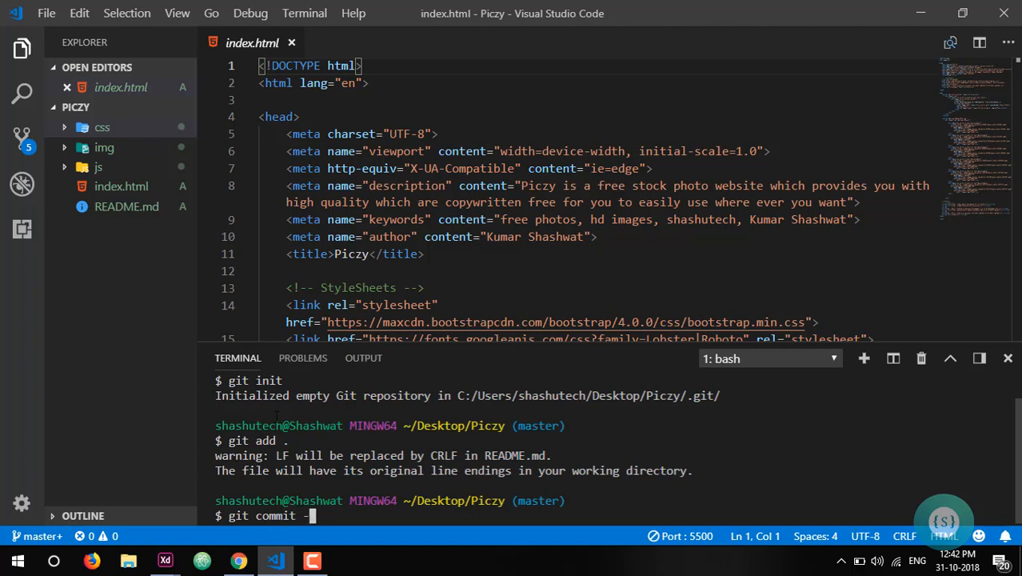
pyautogui.write('m "first commit')
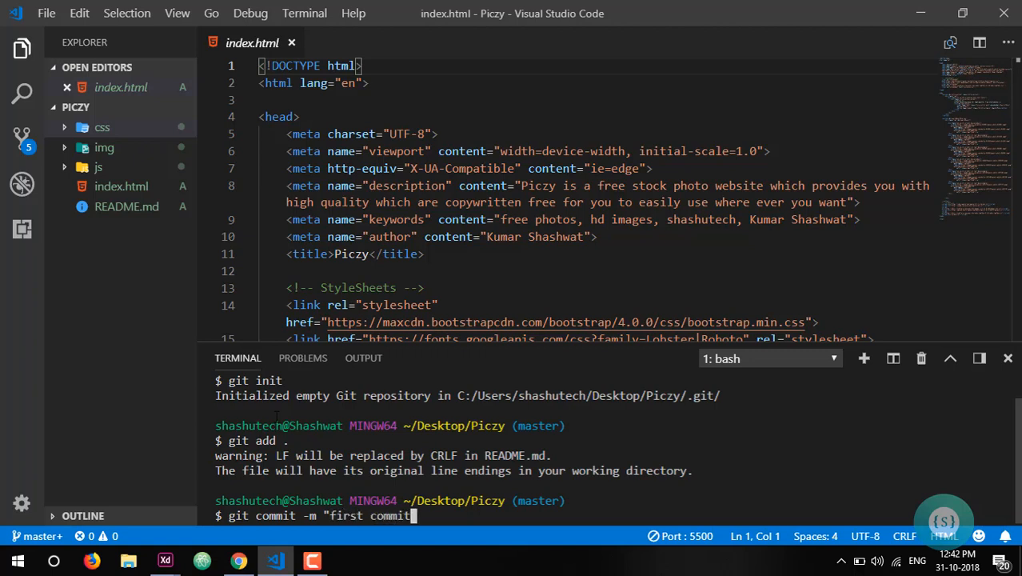
pyautogui.write('"')
pyautogui.press('Return')
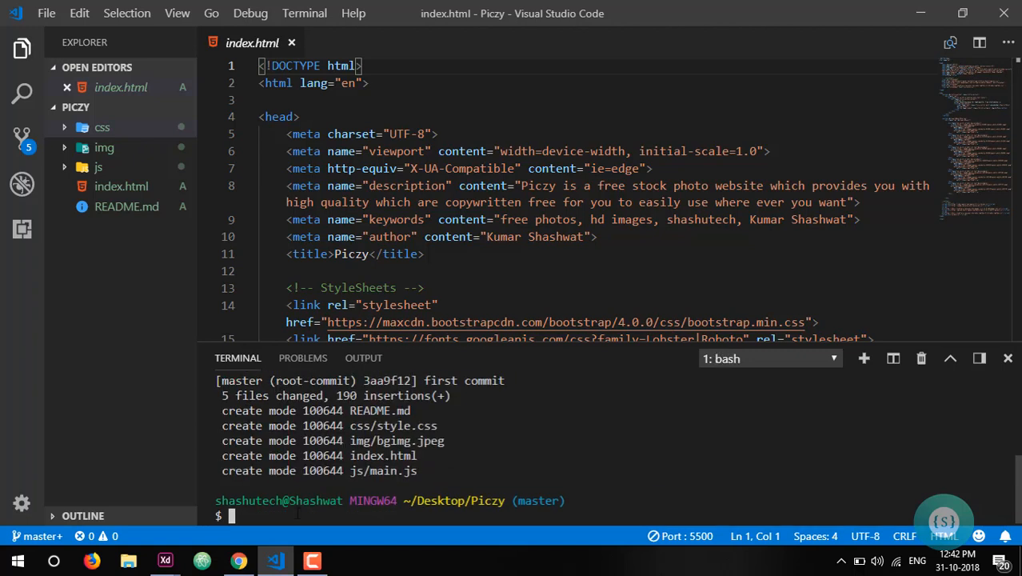
# - Copy the git remote add origin command for piczy.git from GitHub in Chrome and run it in the Visual Studio Code terminal
pyautogui.click(238, 559)
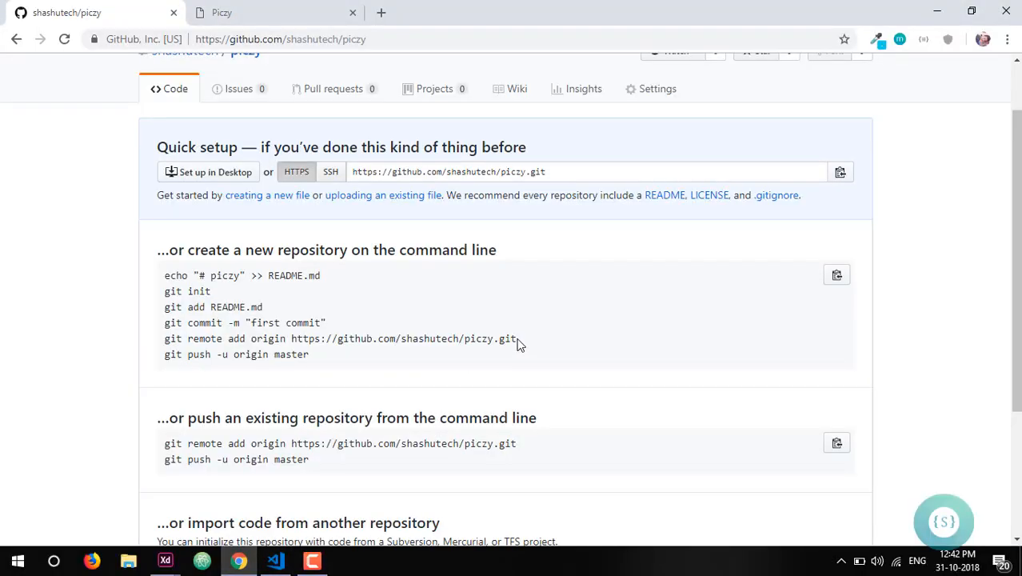
pyautogui.moveTo(518, 342); pyautogui.dragTo(167, 339)
pyautogui.hotkey('ctrl', 'c')
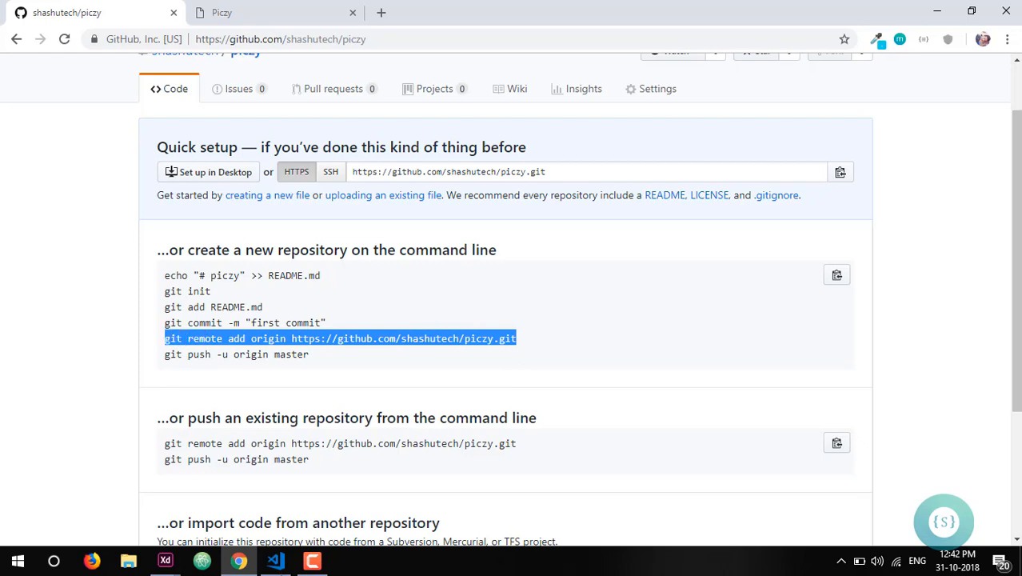
pyautogui.click(275, 562)
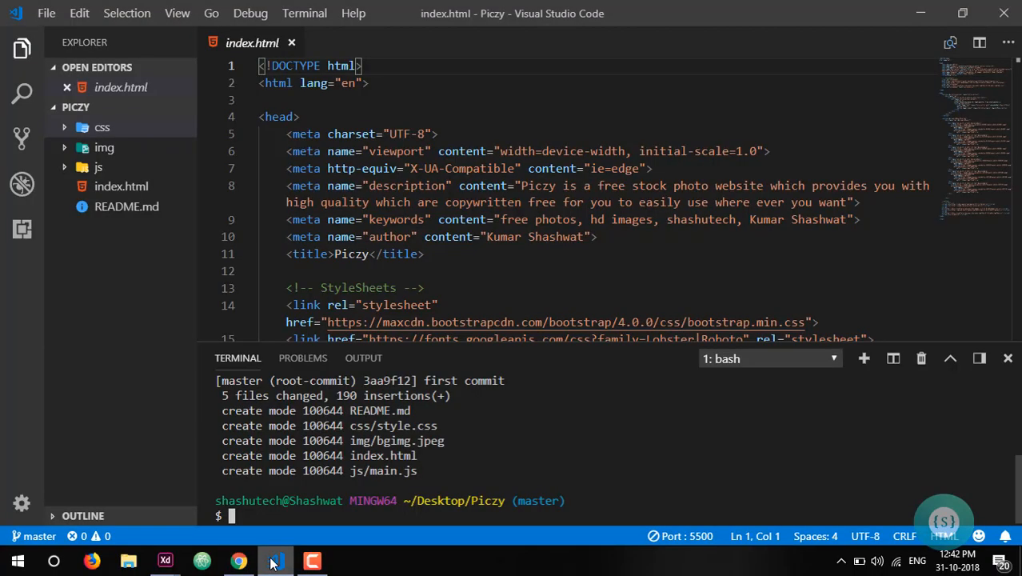
pyautogui.hotkey('ctrl', 'v')
pyautogui.press('Return')
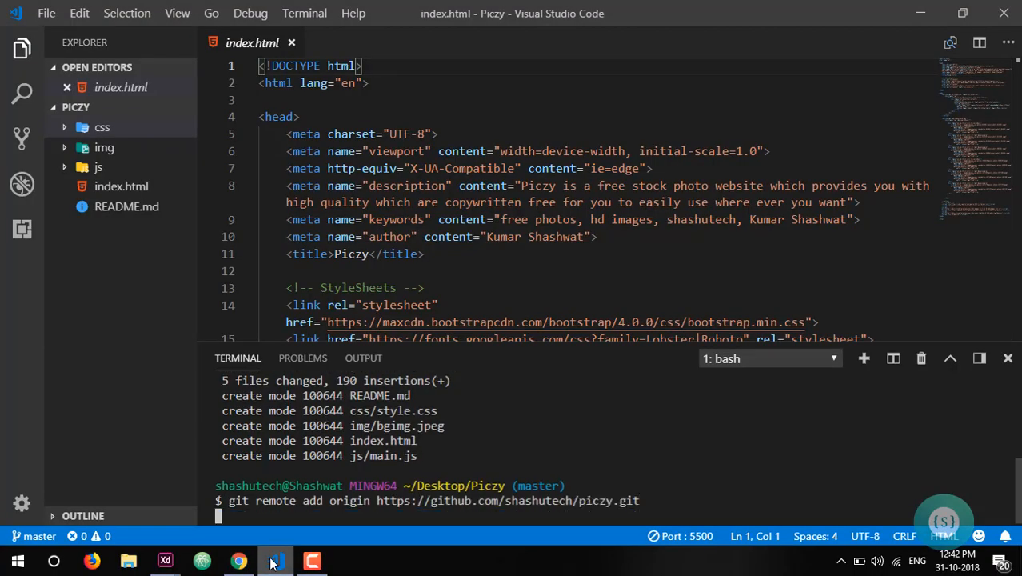
# - Copy git push -u origin master from the GitHub page in Chrome and run it in the Visual Studio Code terminal
pyautogui.click(231, 567)
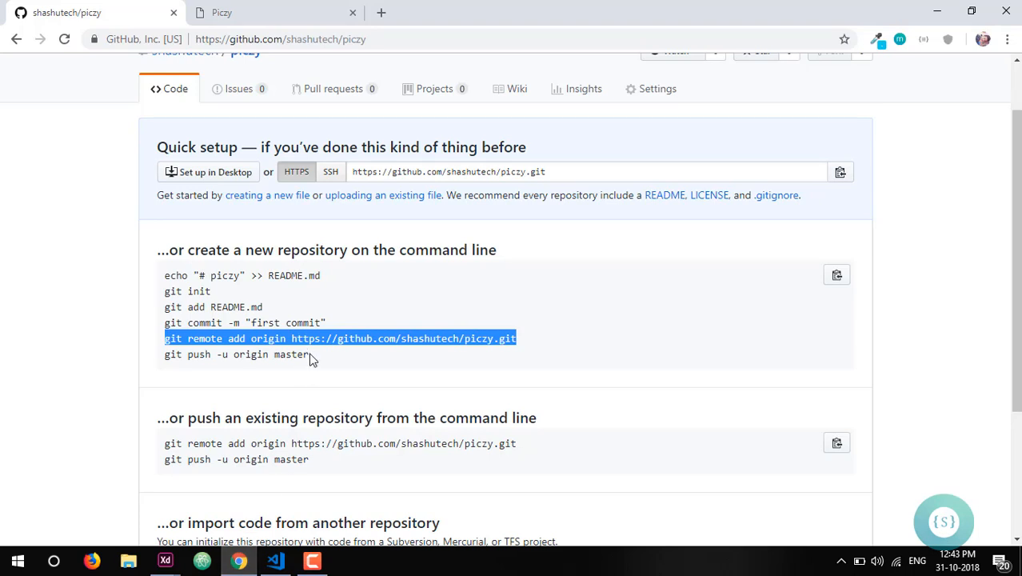
pyautogui.moveTo(308, 355); pyautogui.dragTo(166, 359)
pyautogui.hotkey('ctrl', 'c')
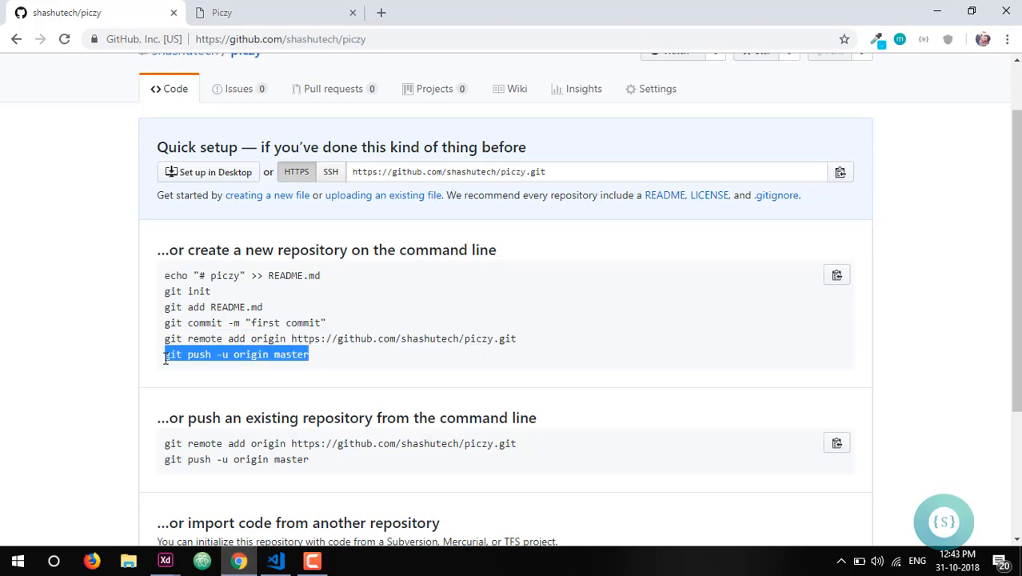
pyautogui.click(279, 563)
pyautogui.hotkey('ctrl', 'v')
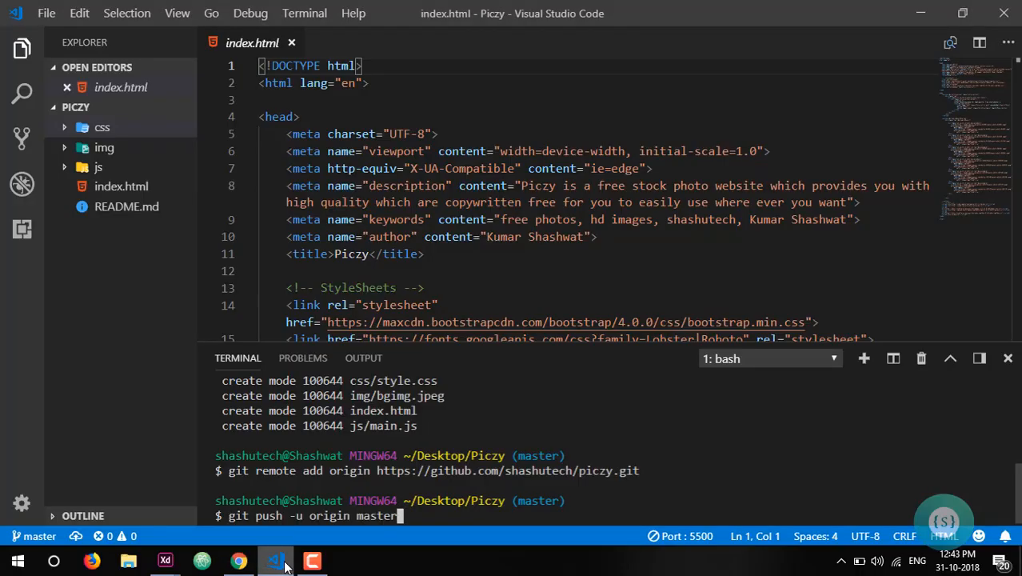
pyautogui.press('Return')
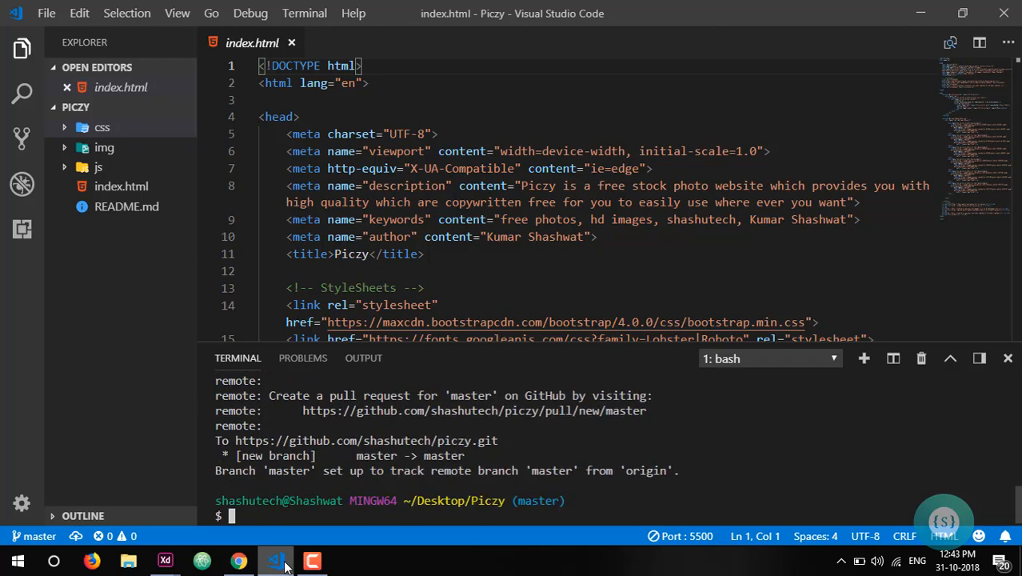
# - Switch to Chrome, reload the piczy repository page on GitHub and review its pushed files and README
pyautogui.click(239, 561)
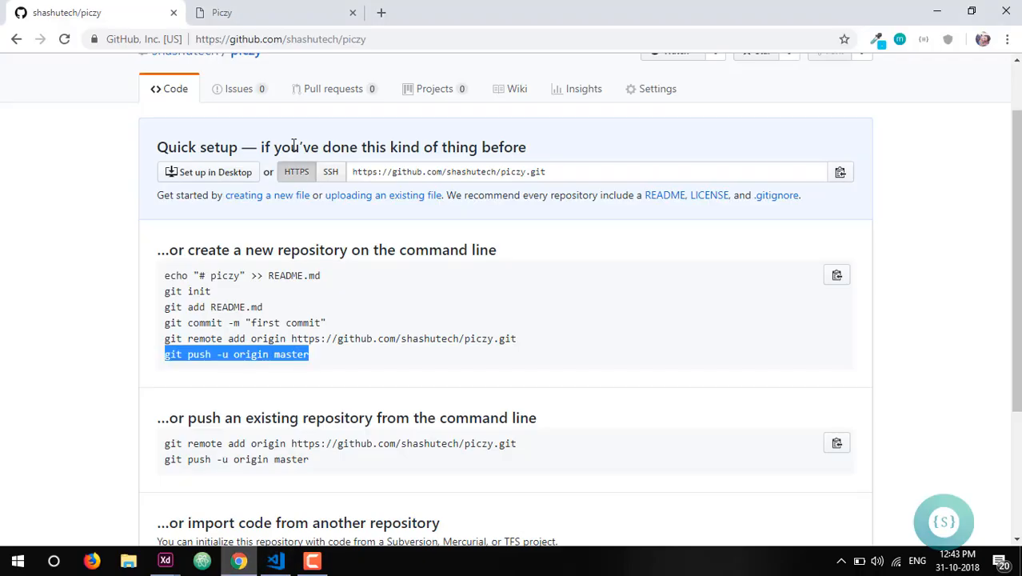
pyautogui.click(64, 42)
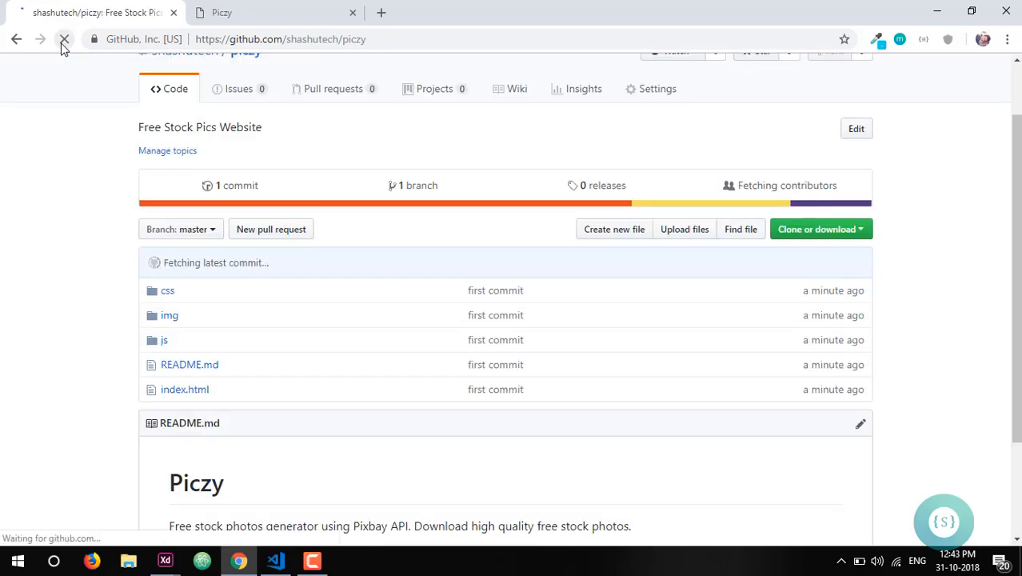
pyautogui.scroll(-3, 77, 211)
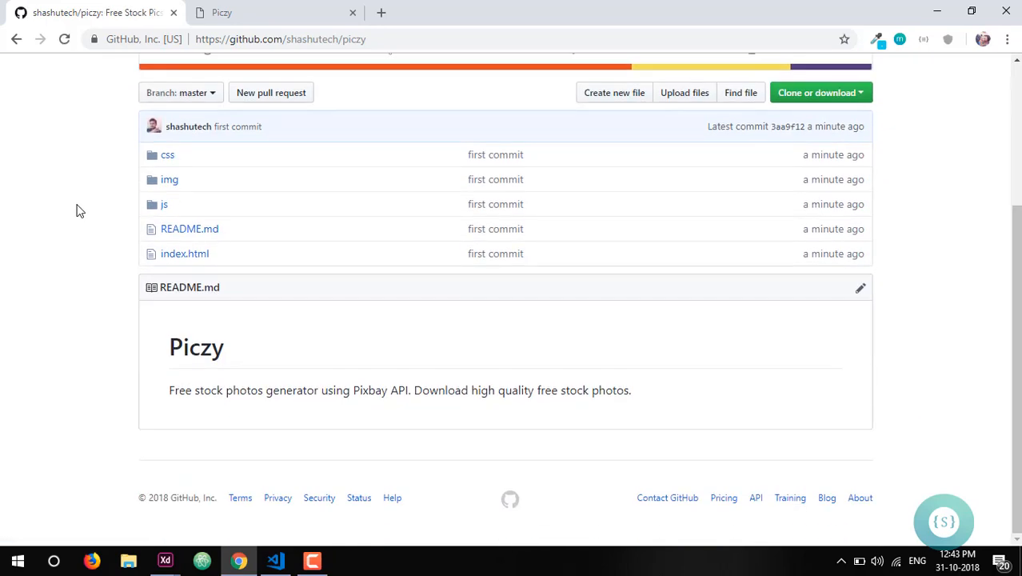
pyautogui.scroll(3, 76, 210)
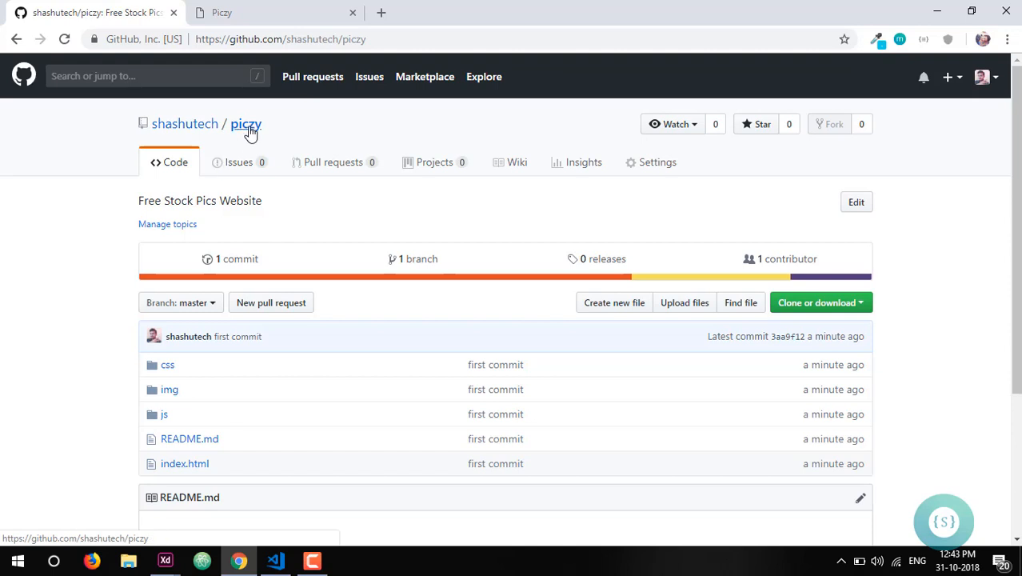
# - In the piczy repository's settings, set the GitHub Pages source to master branch and save it
pyautogui.click(654, 169)
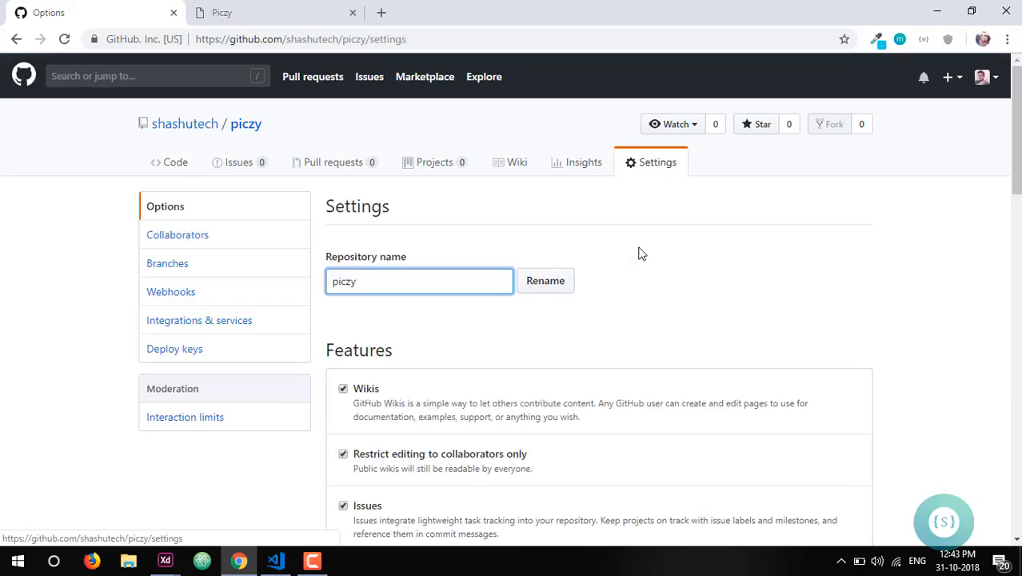
pyautogui.scroll(-4, 639, 251)
pyautogui.scroll(-9, 639, 251)
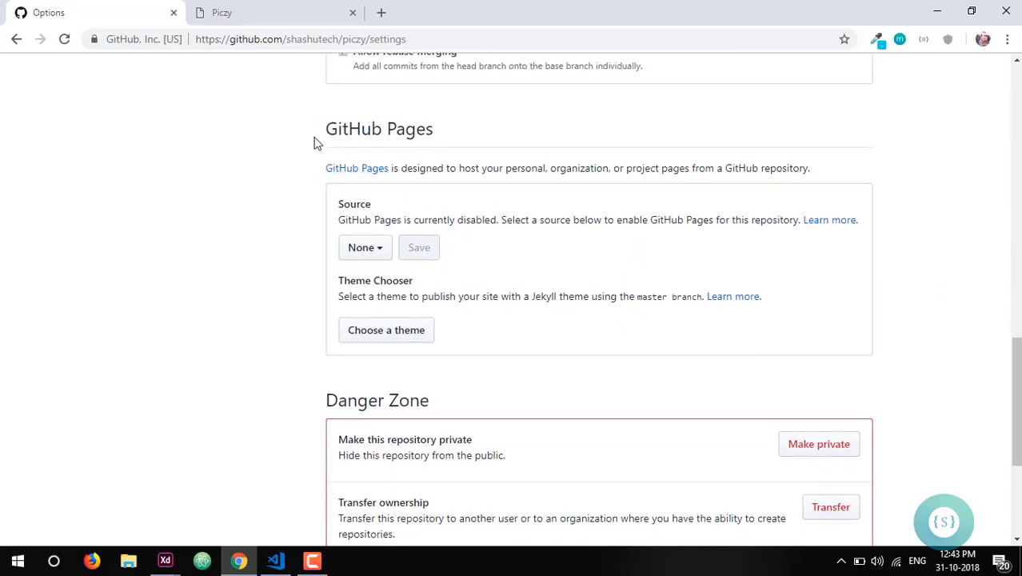
pyautogui.moveTo(435, 129); pyautogui.dragTo(319, 131)
pyautogui.click(320, 133)
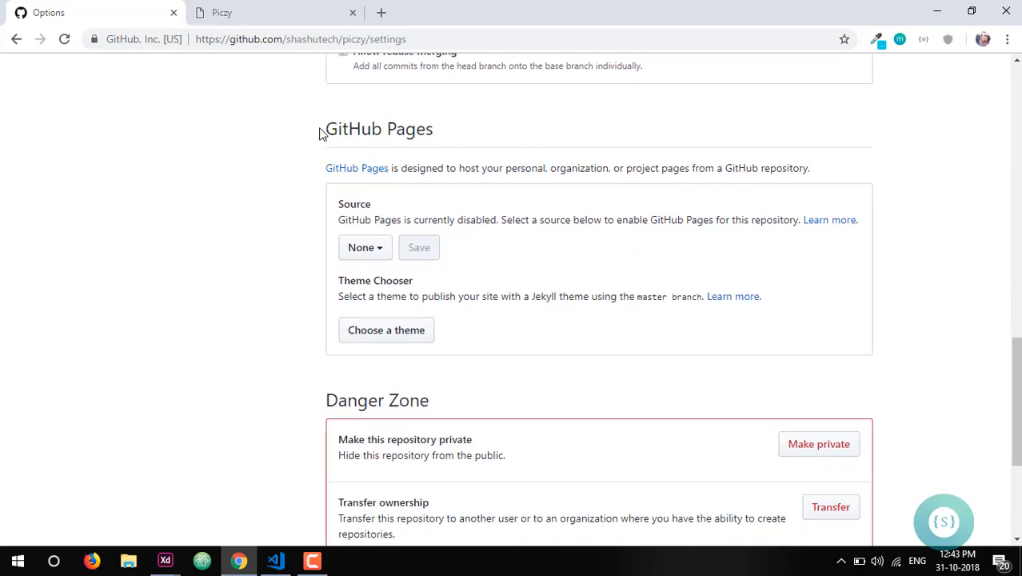
pyautogui.click(363, 250)
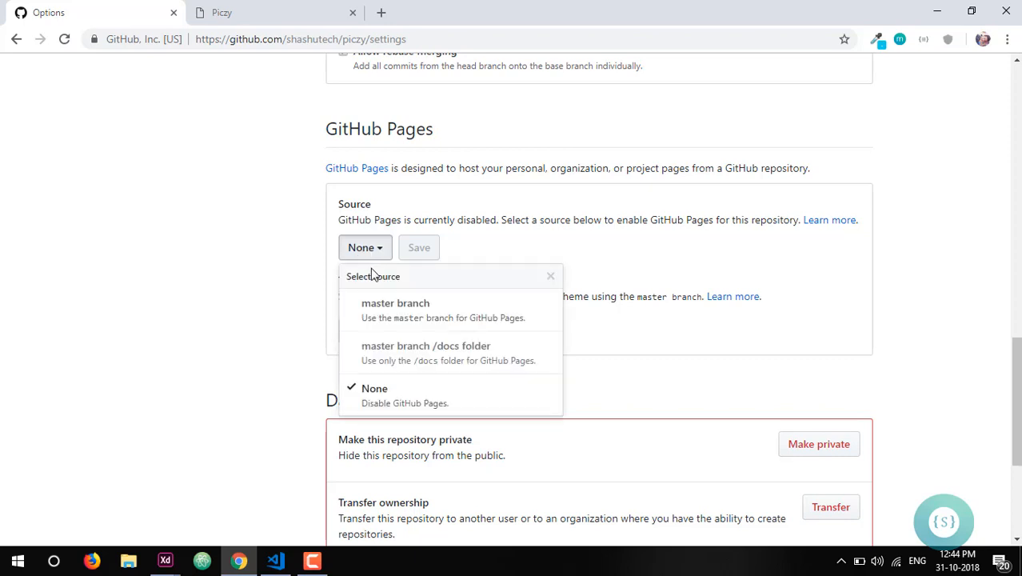
pyautogui.click(377, 317)
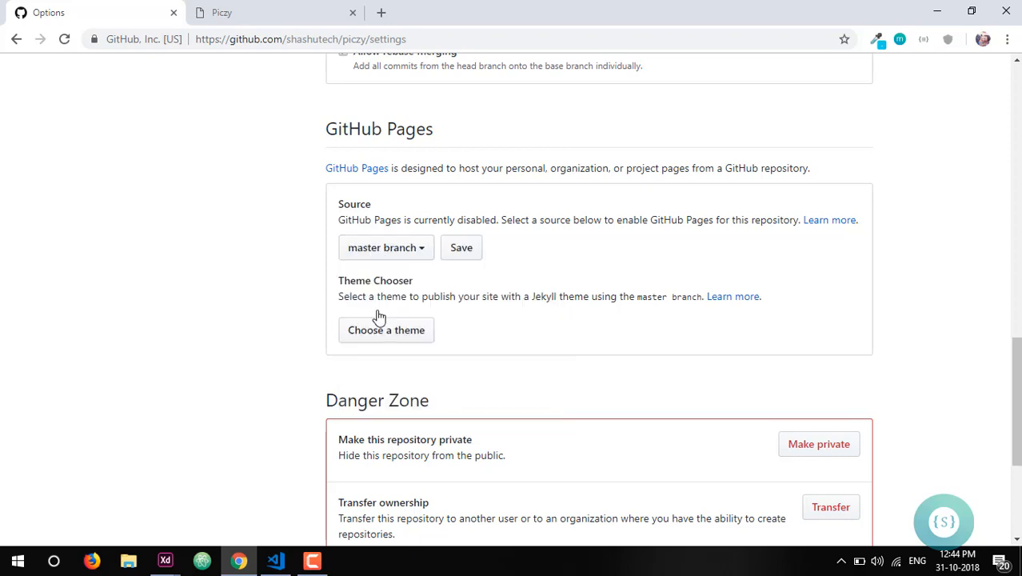
pyautogui.click(471, 250)
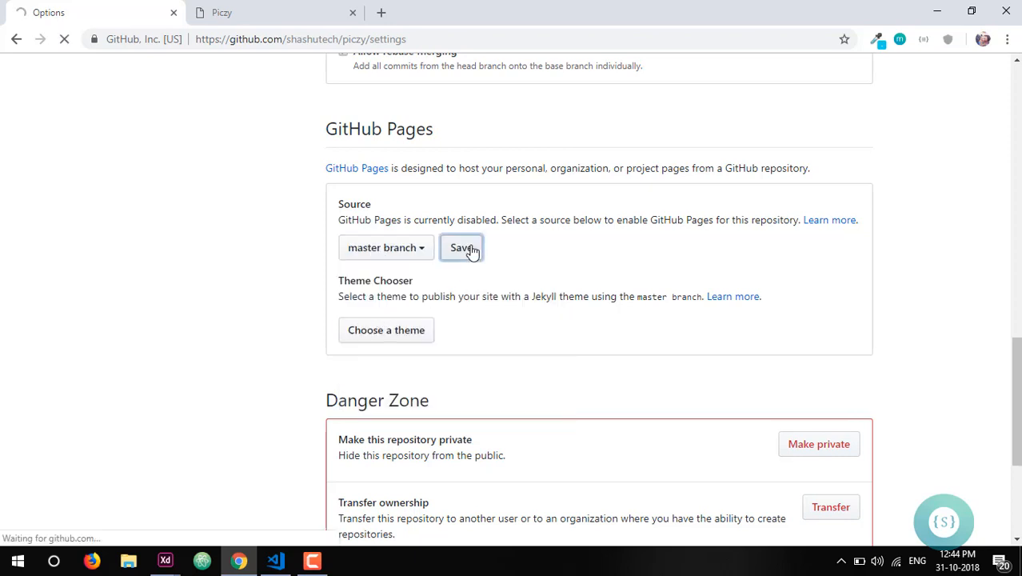
# - Find the published site address in the repository's GitHub Pages settings and open it
pyautogui.scroll(-5, 475, 308)
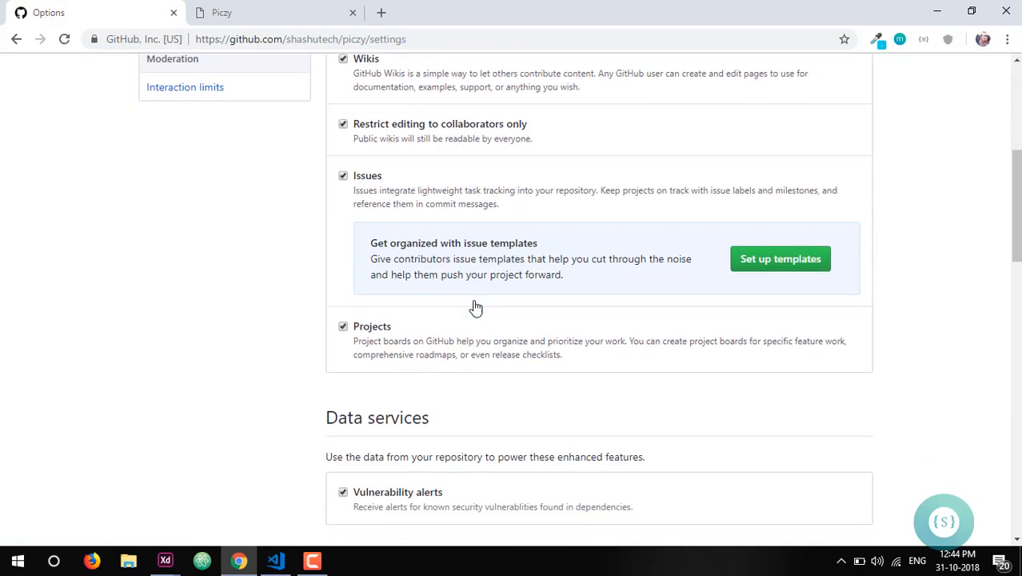
pyautogui.scroll(-5, 475, 307)
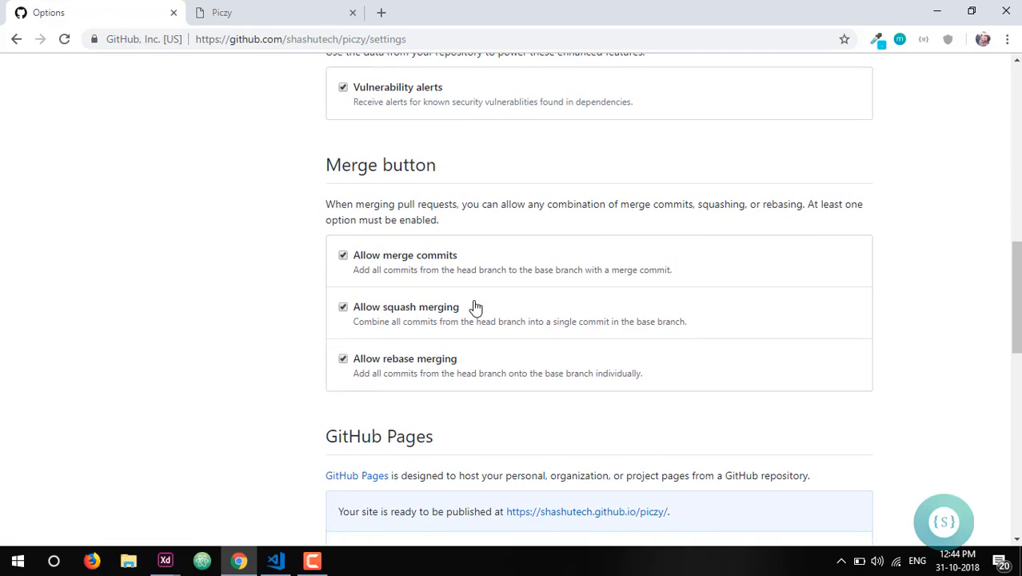
pyautogui.scroll(-2, 475, 307)
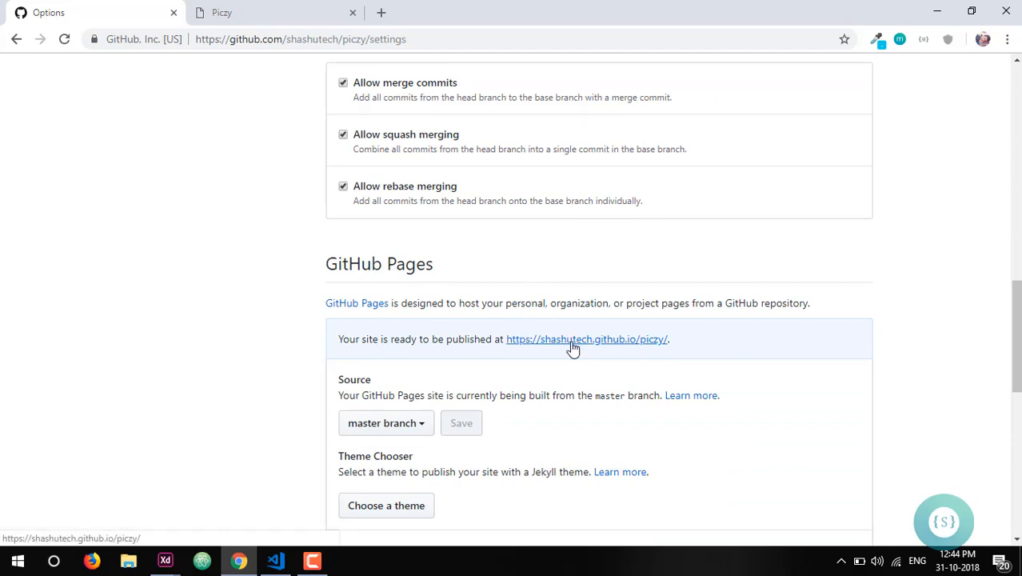
pyautogui.click(572, 346)
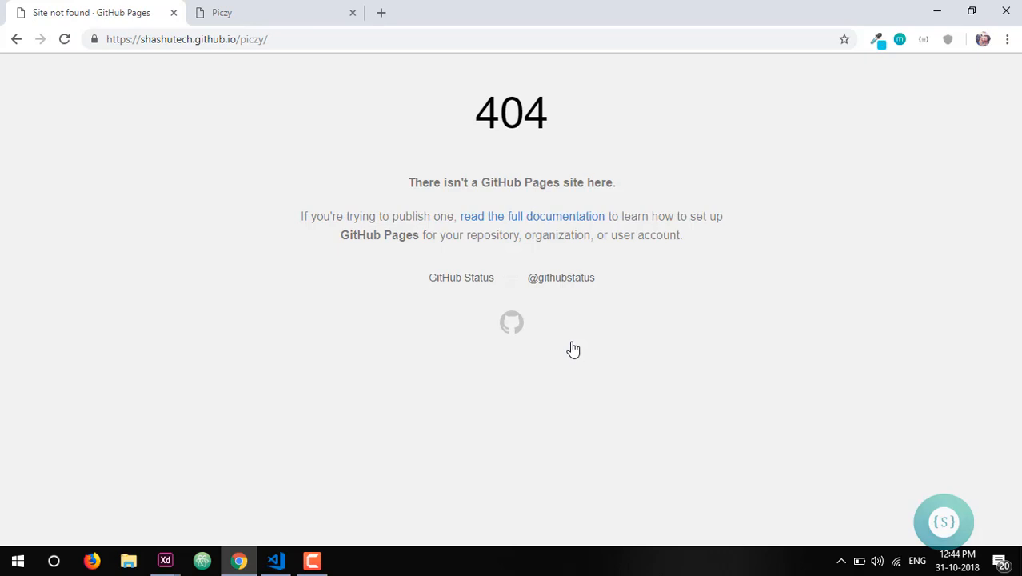
# - Return to the repository settings and open the GitHub Pages site link again
pyautogui.click(16, 40)
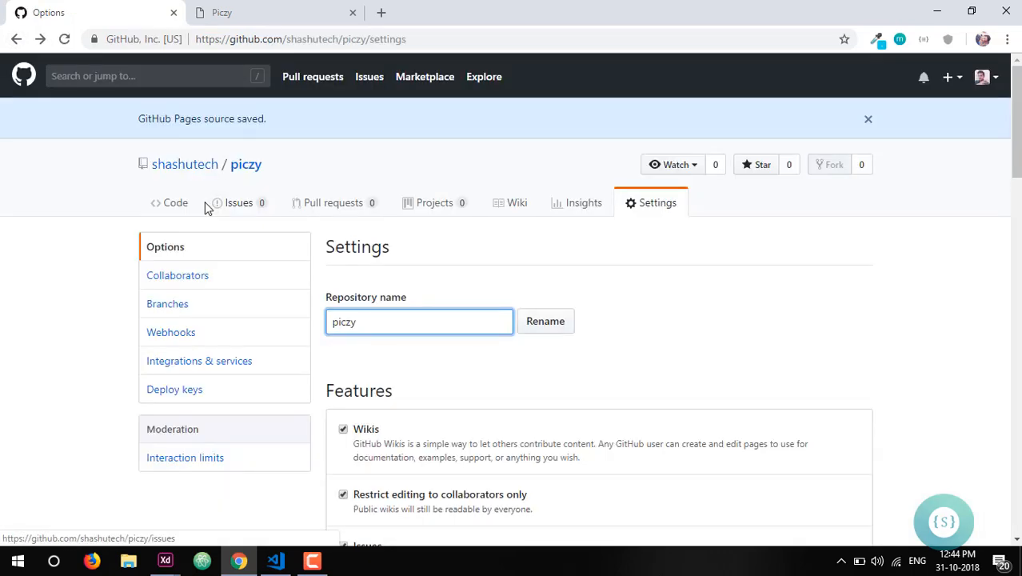
pyautogui.scroll(-8, 206, 207)
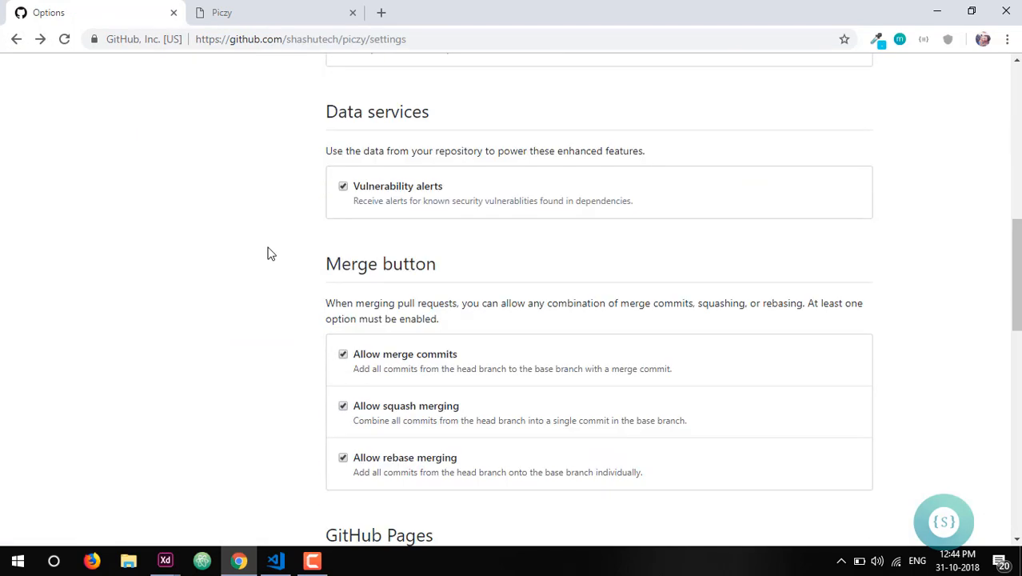
pyautogui.scroll(-5, 268, 253)
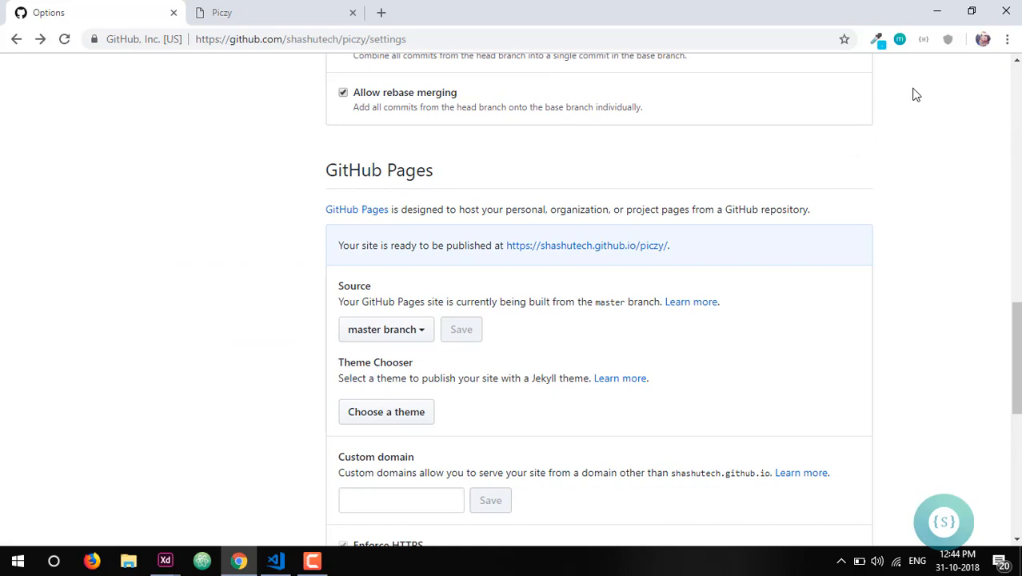
pyautogui.click(614, 249)
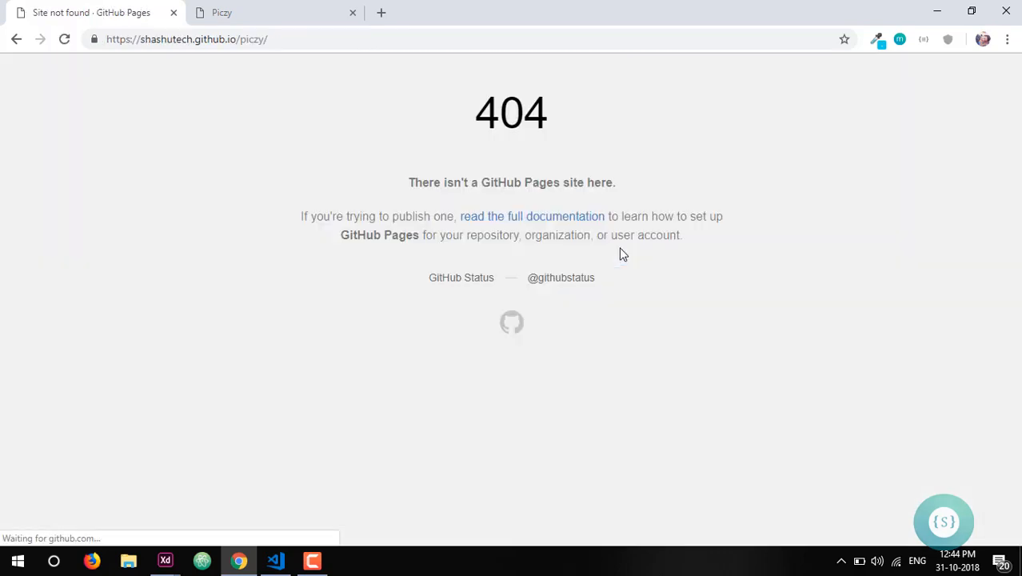
# - Highlight the account name and the repository name in the GitHub Pages site address
pyautogui.moveTo(620, 248); pyautogui.dragTo(541, 217)
pyautogui.click(183, 160)
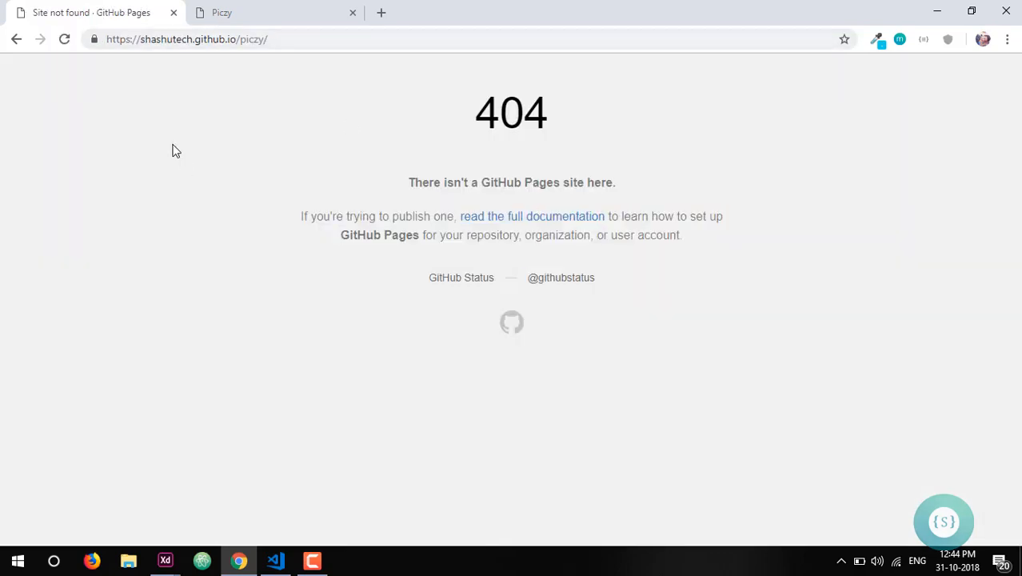
pyautogui.moveTo(142, 40); pyautogui.dragTo(194, 41)
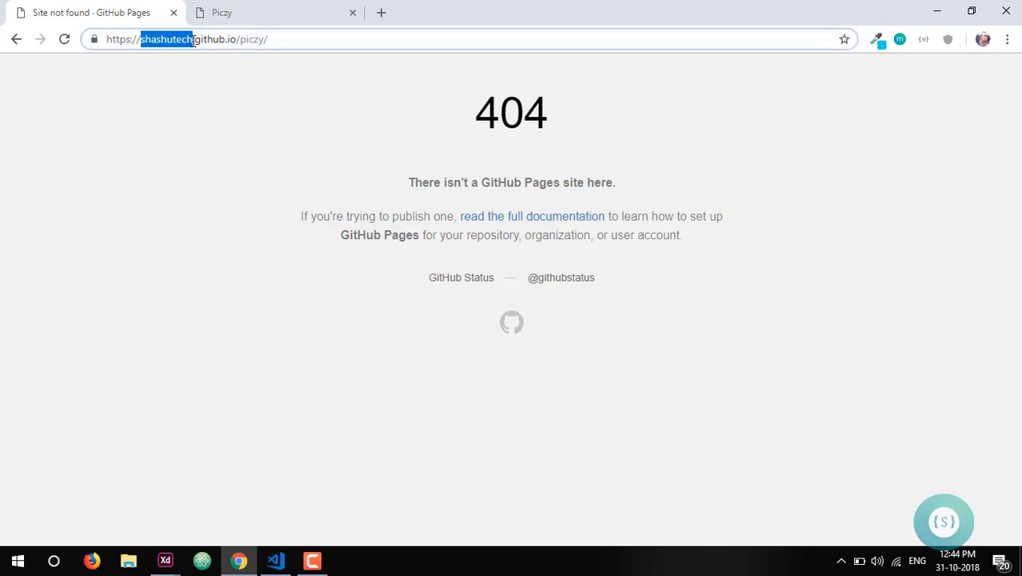
pyautogui.click(199, 40)
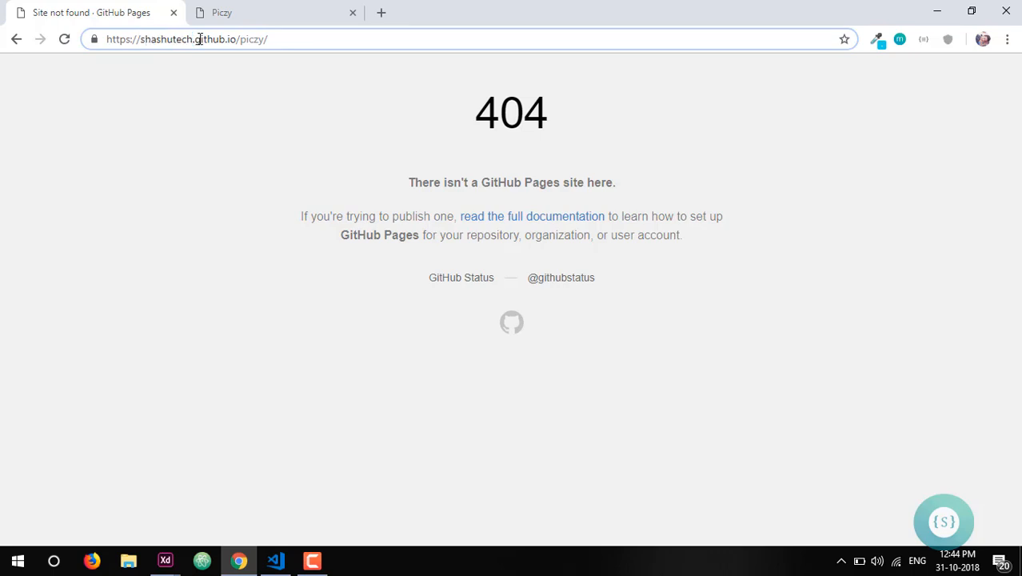
pyautogui.moveTo(239, 39); pyautogui.dragTo(267, 40)
pyautogui.click(246, 106)
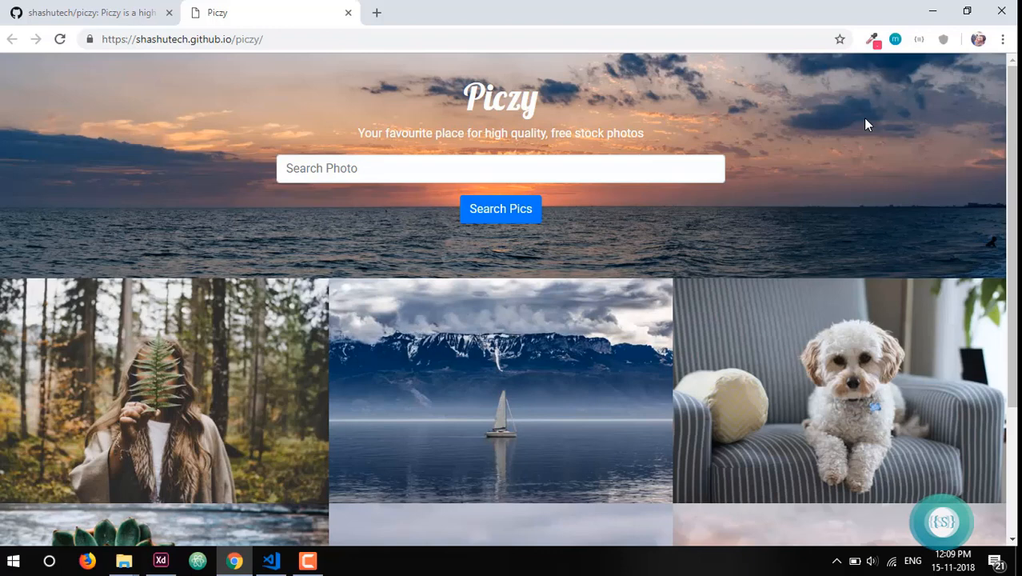
# - Search the live Piczy site for photos of "computer"
pyautogui.click(460, 174)
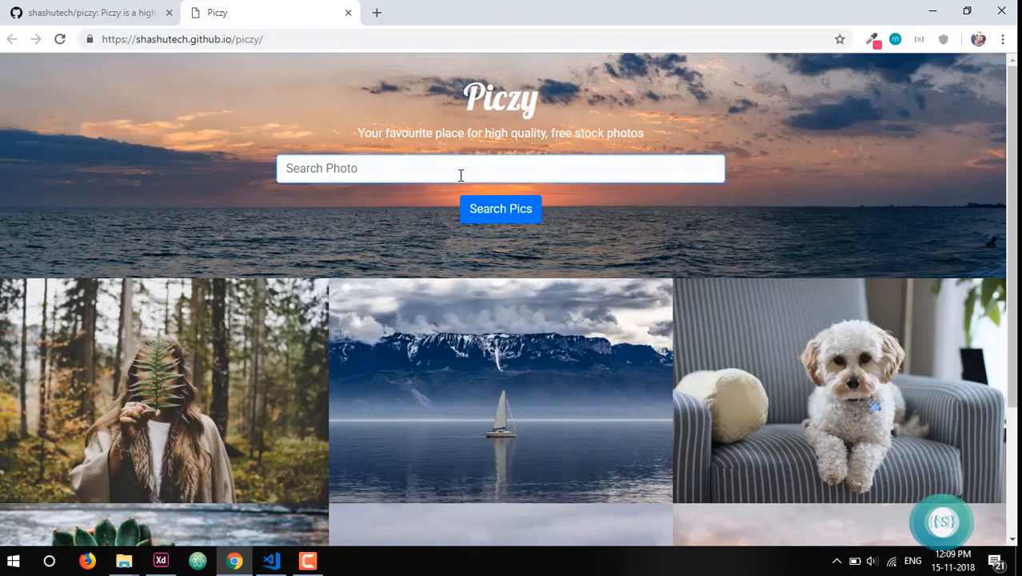
pyautogui.write('computer')
pyautogui.click(496, 220)
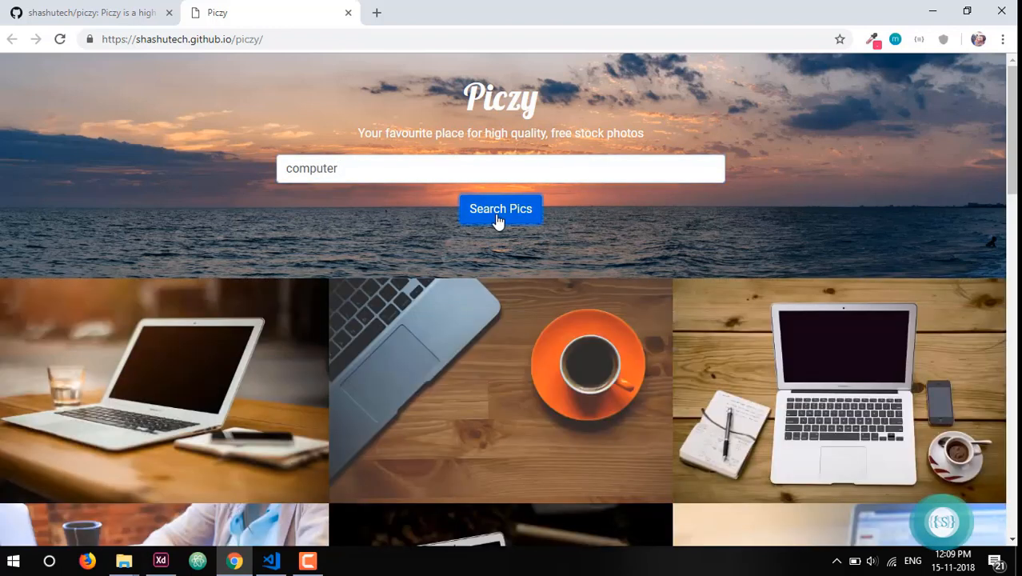
# - Test the photo previews in the computer results by enlarging and closing the first laptop photo and the DREAM desk photo
pyautogui.click(171, 370)
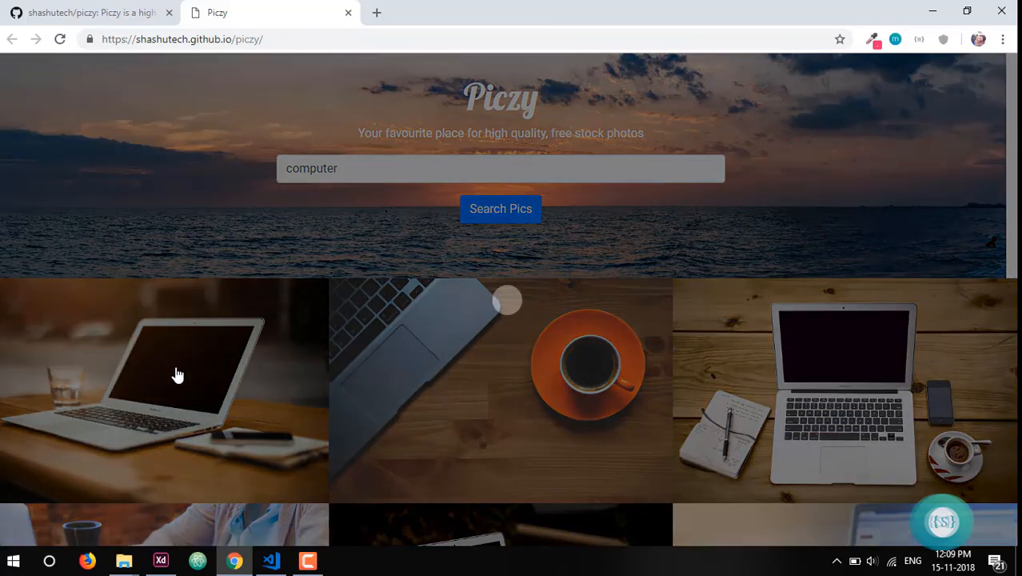
pyautogui.click(143, 339)
pyautogui.scroll(-7, 152, 340)
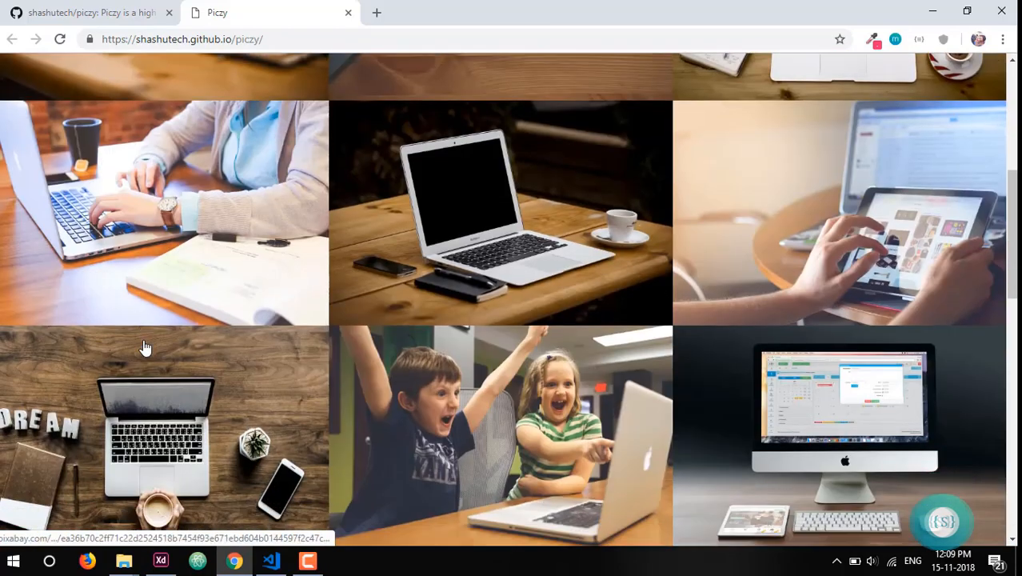
pyautogui.click(183, 321)
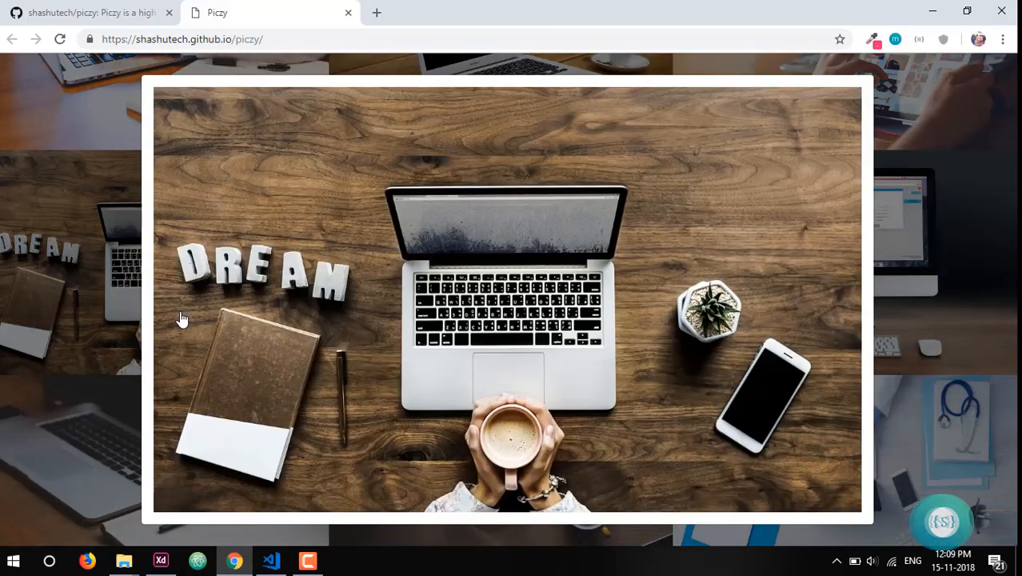
pyautogui.click(116, 297)
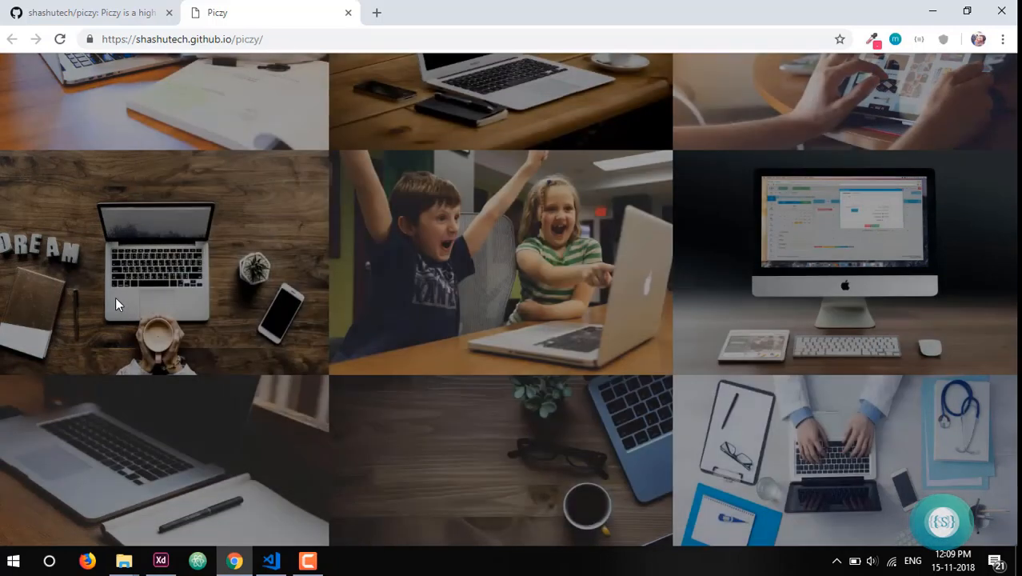
pyautogui.scroll(8, 115, 298)
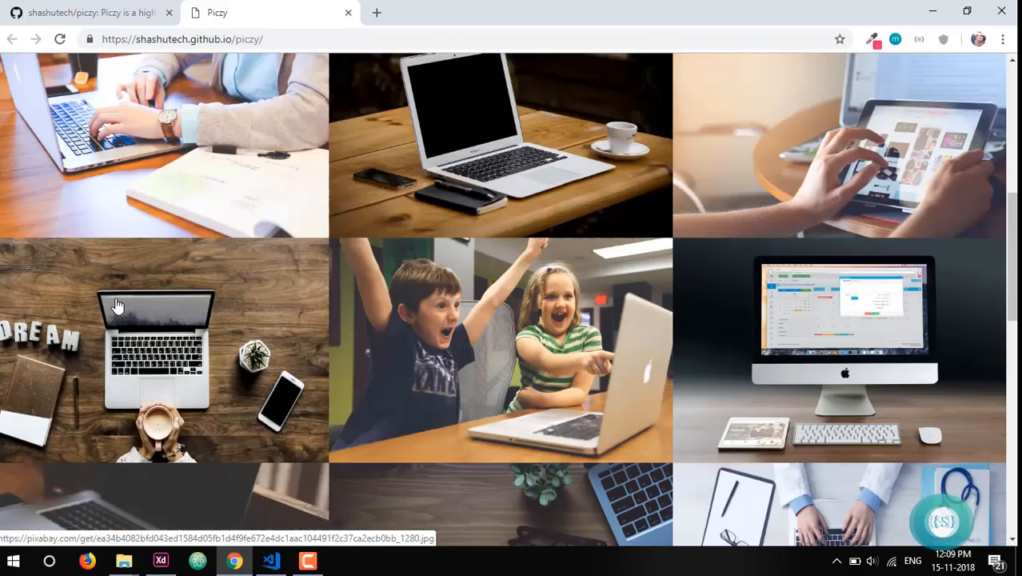